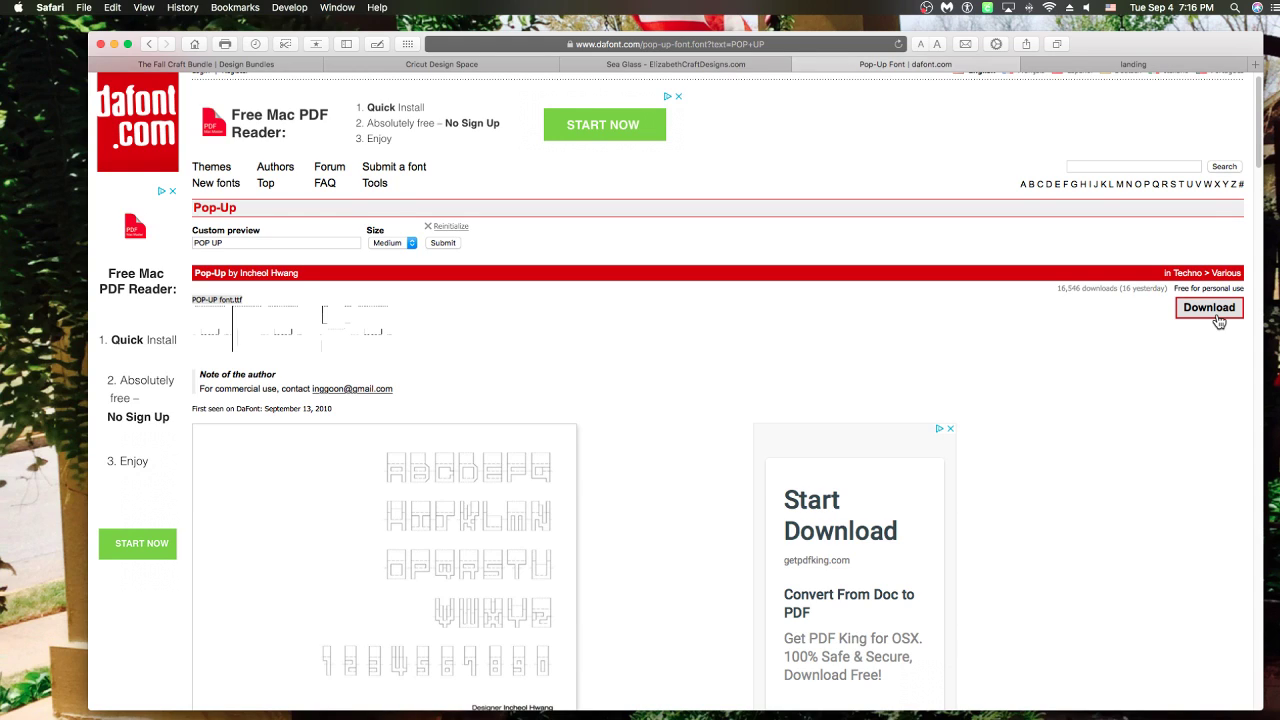
# Step: Download the Pop-Up font from dafont.com and switch to the blank Cricut Design Space canvas
pyautogui.click(1219, 321)
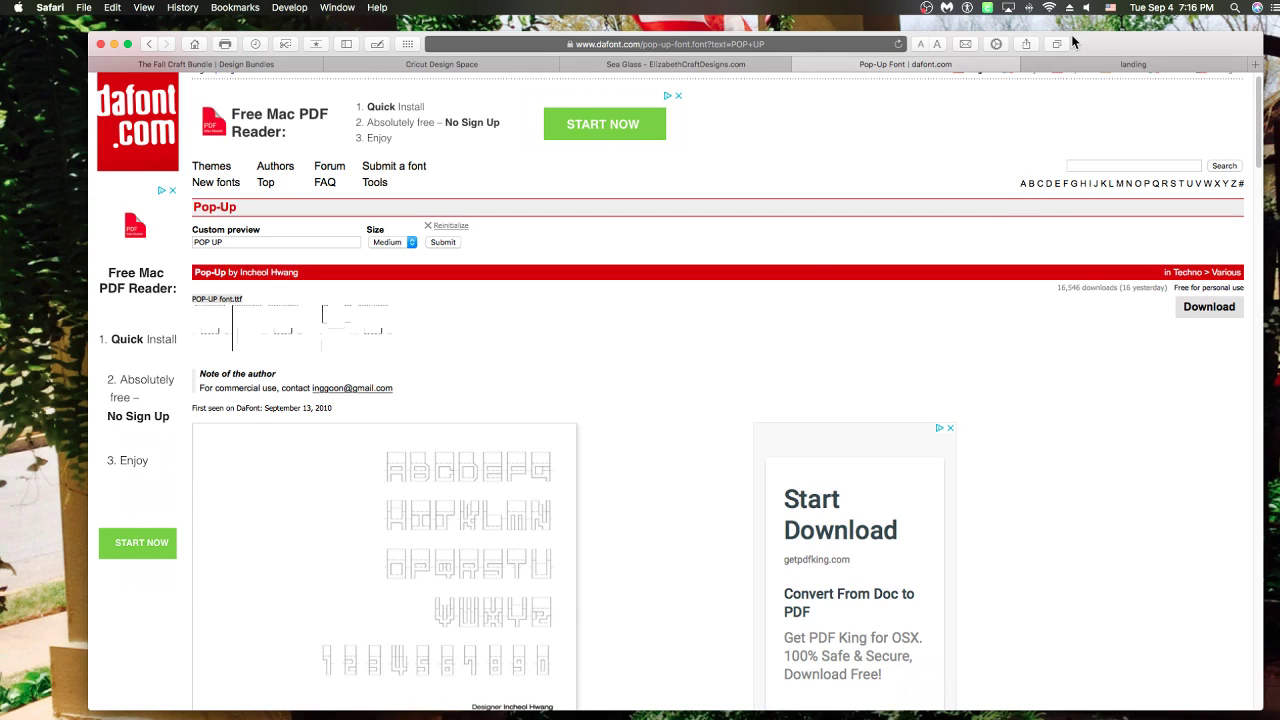
pyautogui.click(1214, 318)
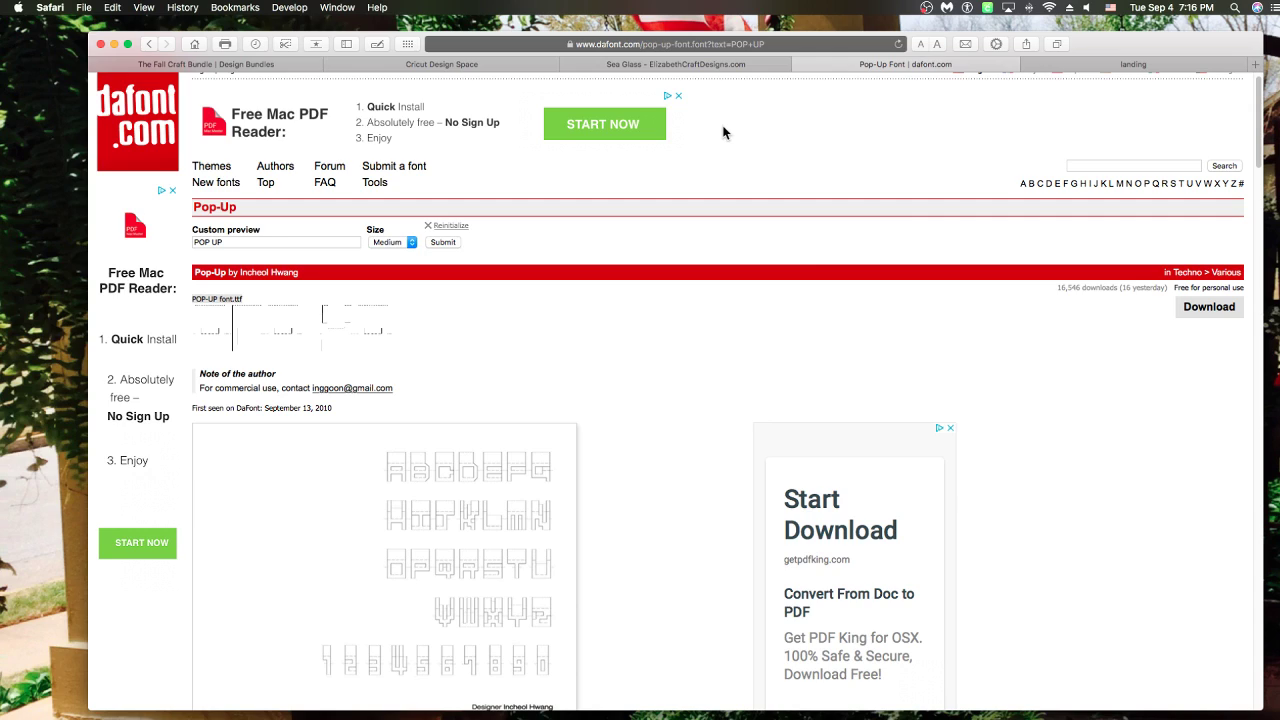
pyautogui.click(499, 66)
pyautogui.click(1115, 60)
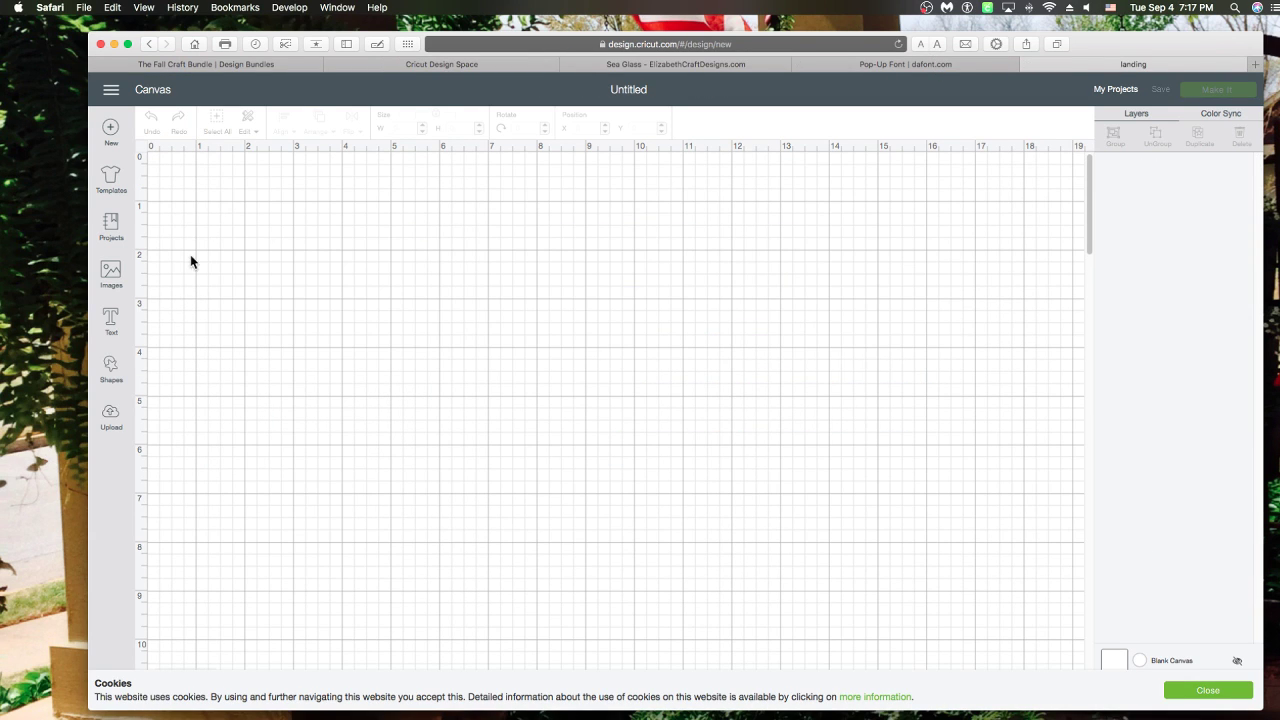
# Step: Add the text "APRIL" in capitals and move it up to the upper middle area of the canvas
pyautogui.click(112, 323)
pyautogui.write('AP')
pyautogui.press('BackSpace')
pyautogui.press('BackSpace')
pyautogui.press('BackSpace')
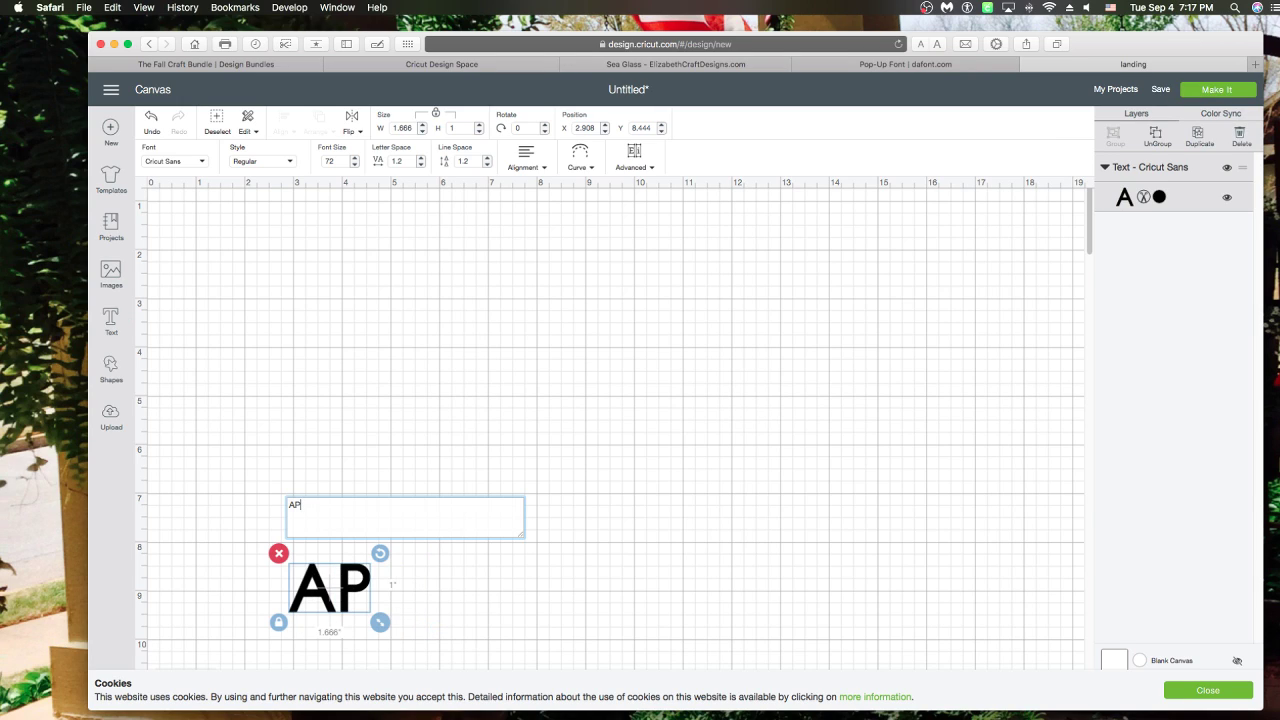
pyautogui.write('il')
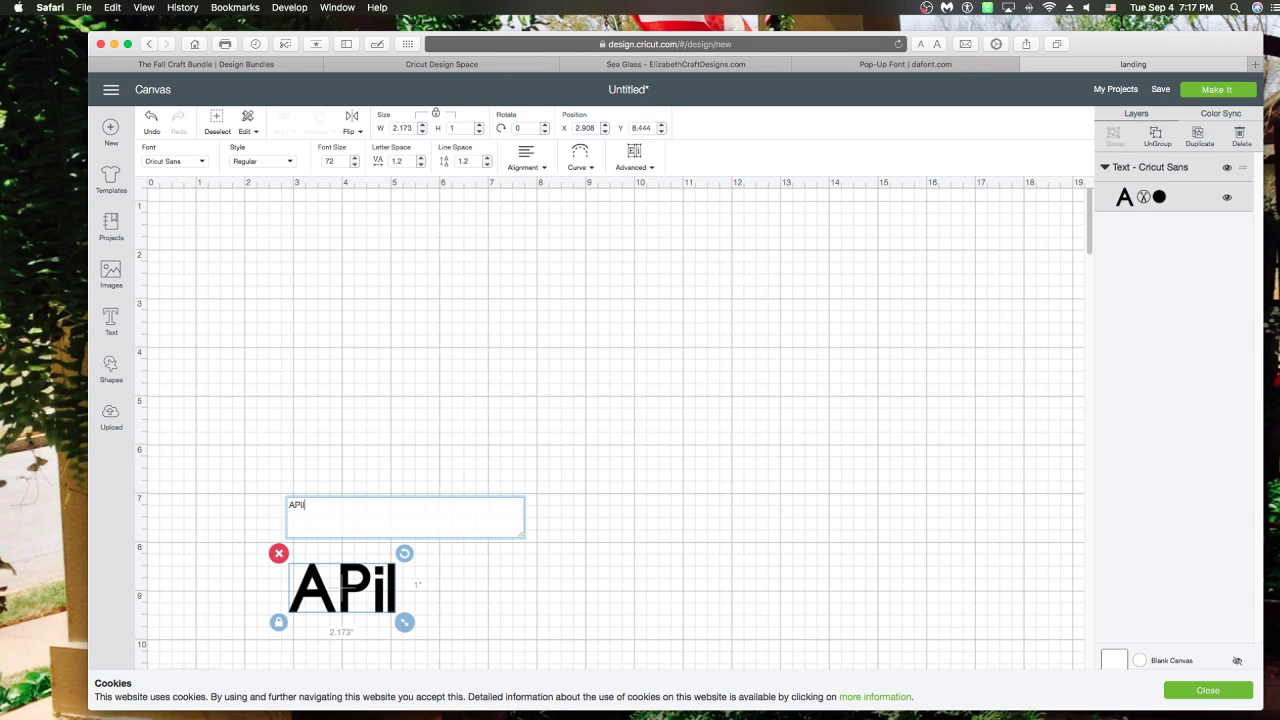
pyautogui.press('BackSpace')
pyautogui.press('BackSpace')
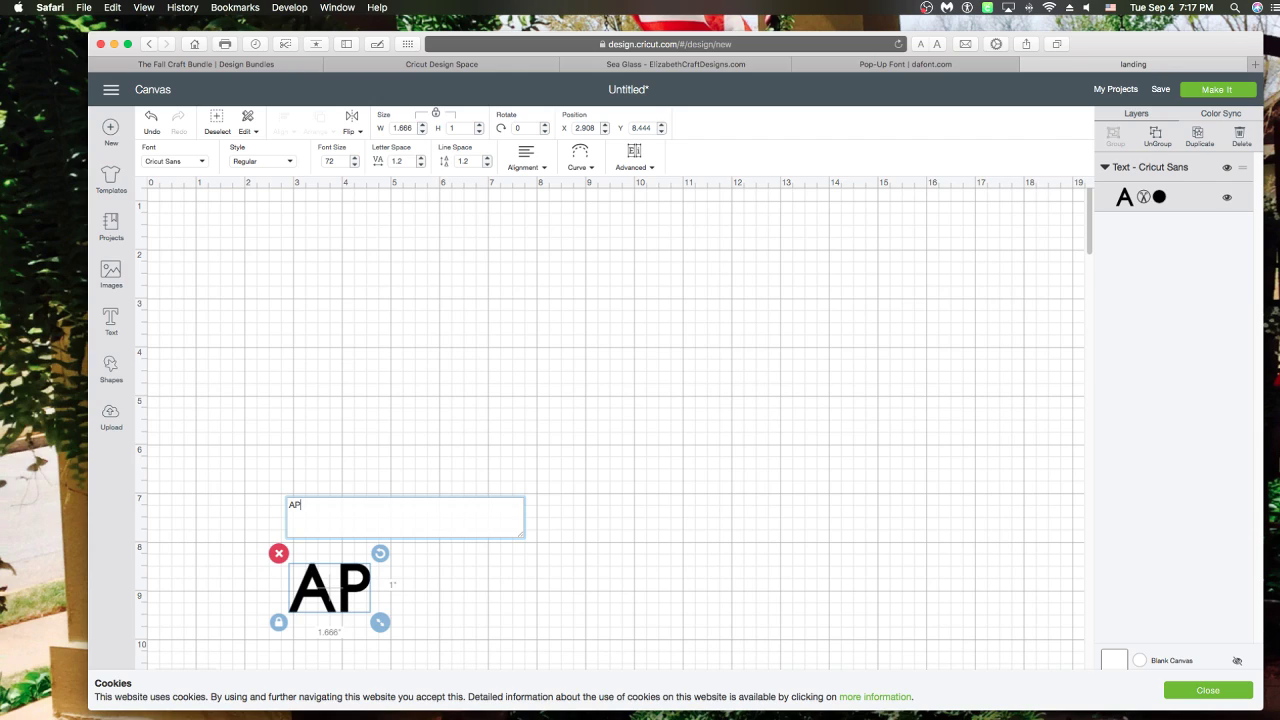
pyautogui.write('RIL')
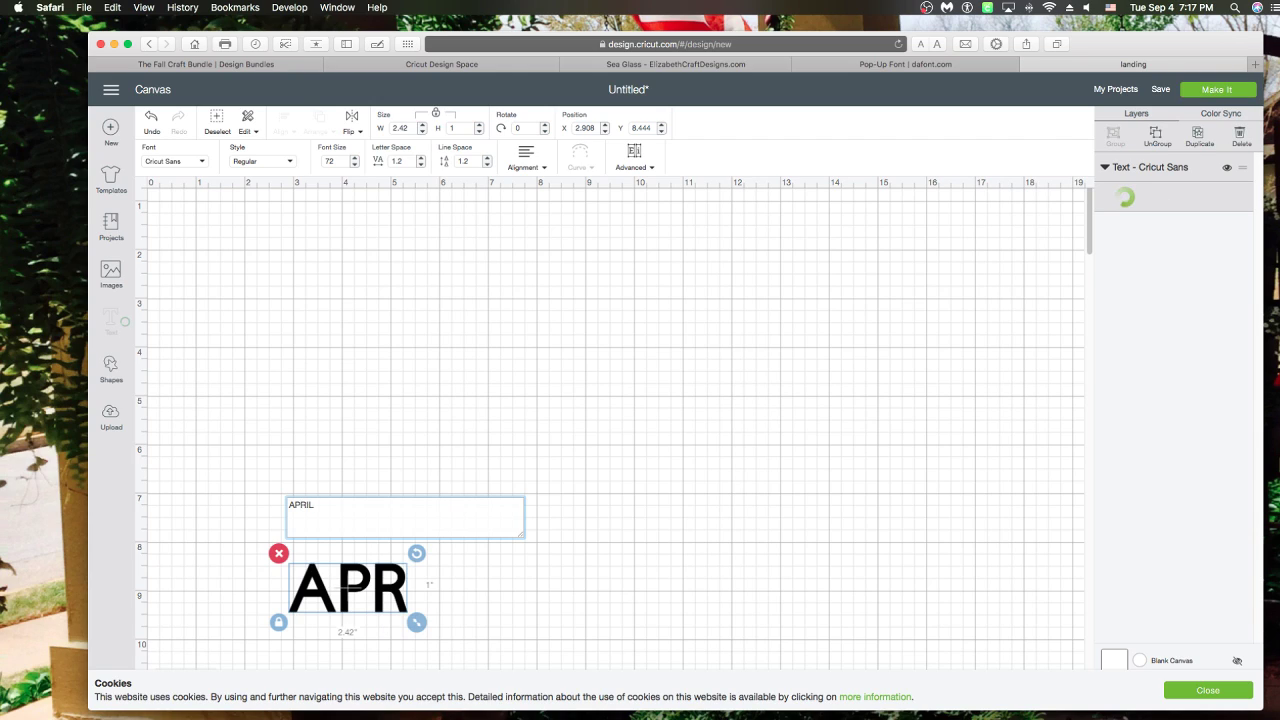
pyautogui.click(425, 590)
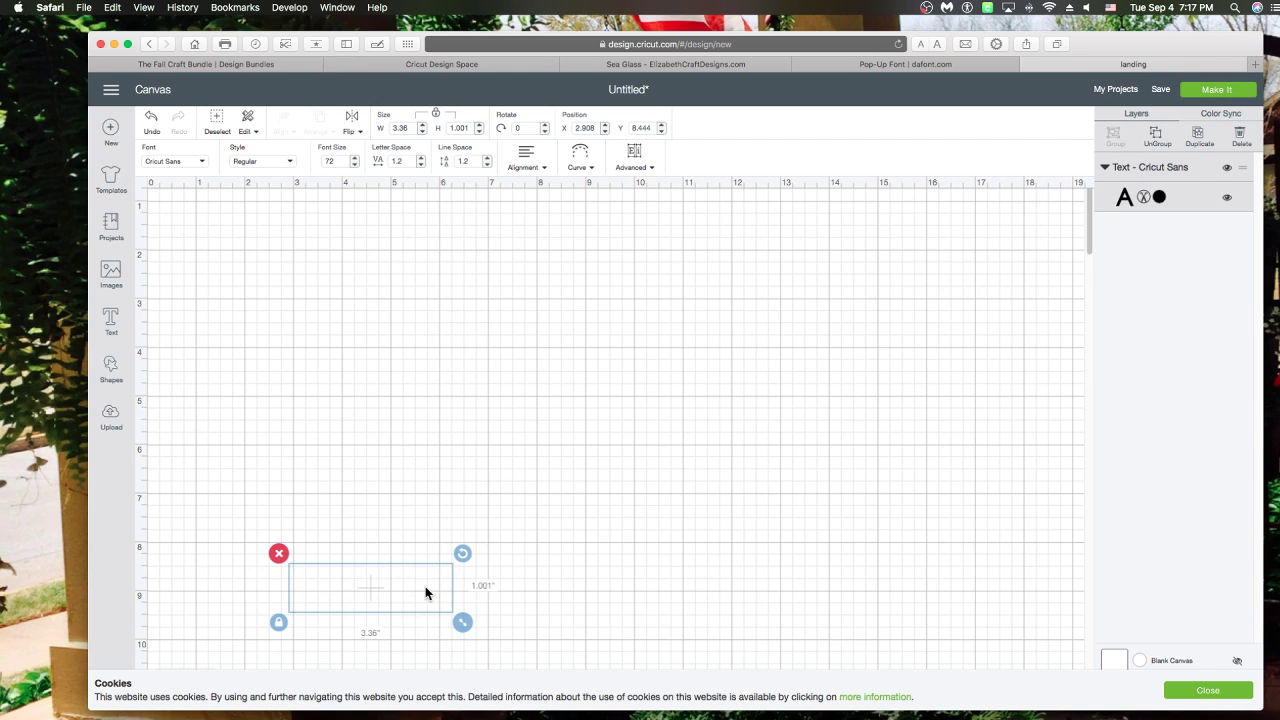
pyautogui.moveTo(425, 590); pyautogui.dragTo(527, 356)
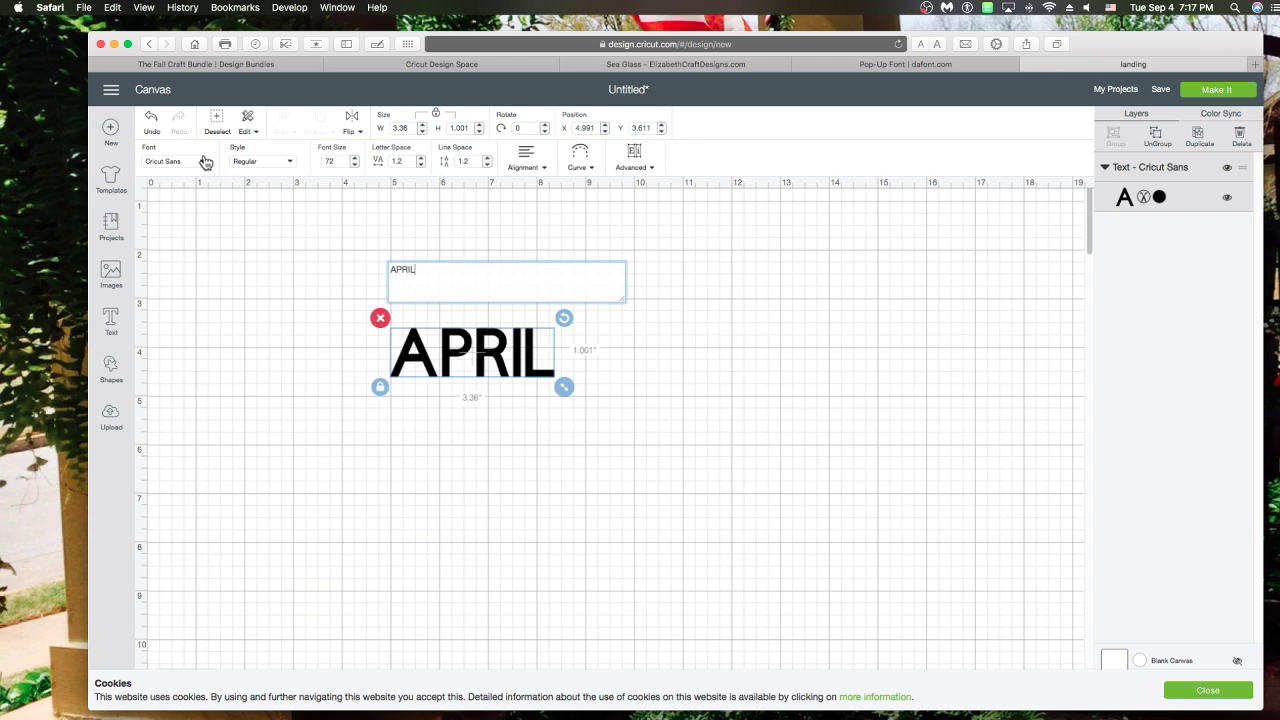
# Step: Search the fonts for "POP" and apply pop-up font to the APRIL text
pyautogui.click(193, 162)
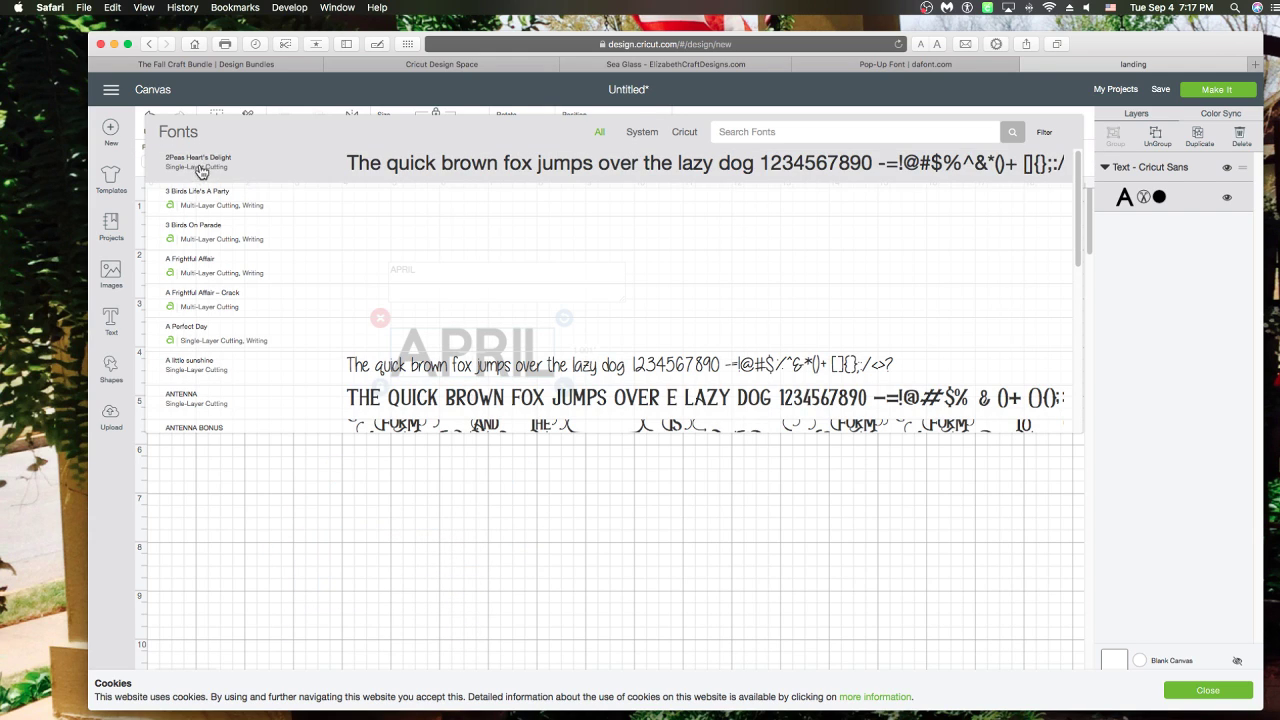
pyautogui.click(779, 134)
pyautogui.write('POP')
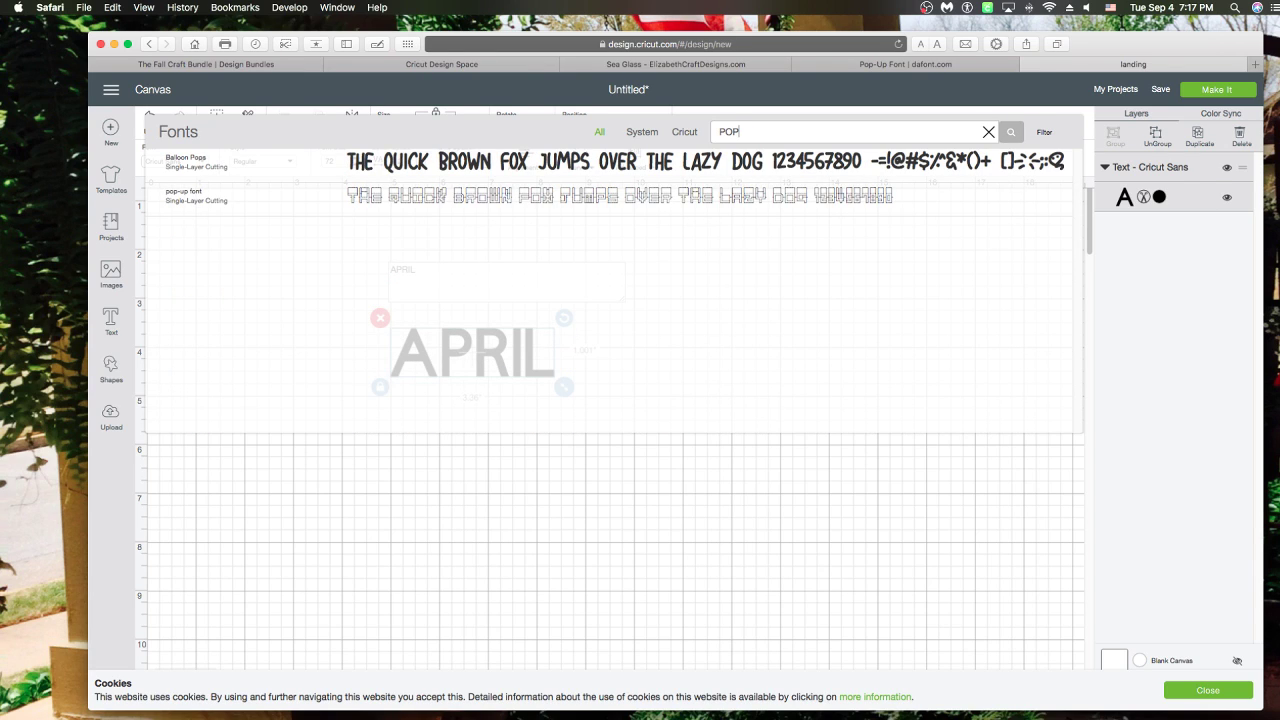
pyautogui.click(551, 200)
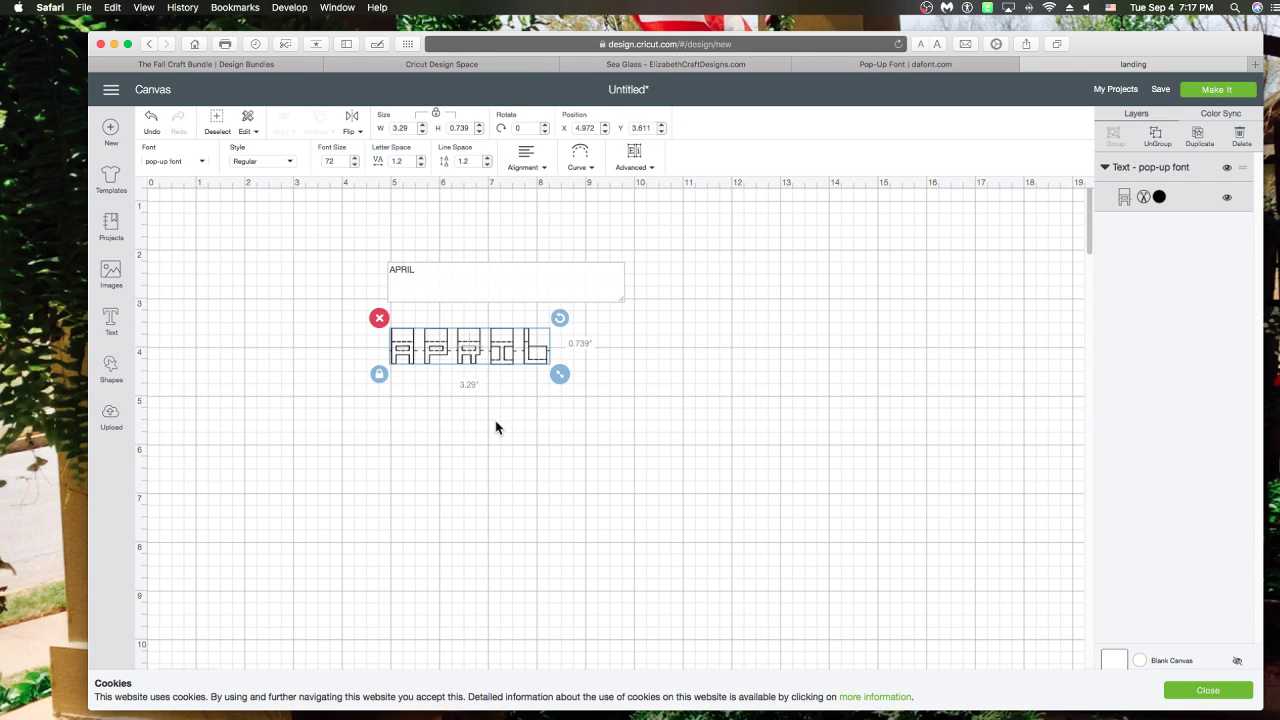
pyautogui.click(462, 410)
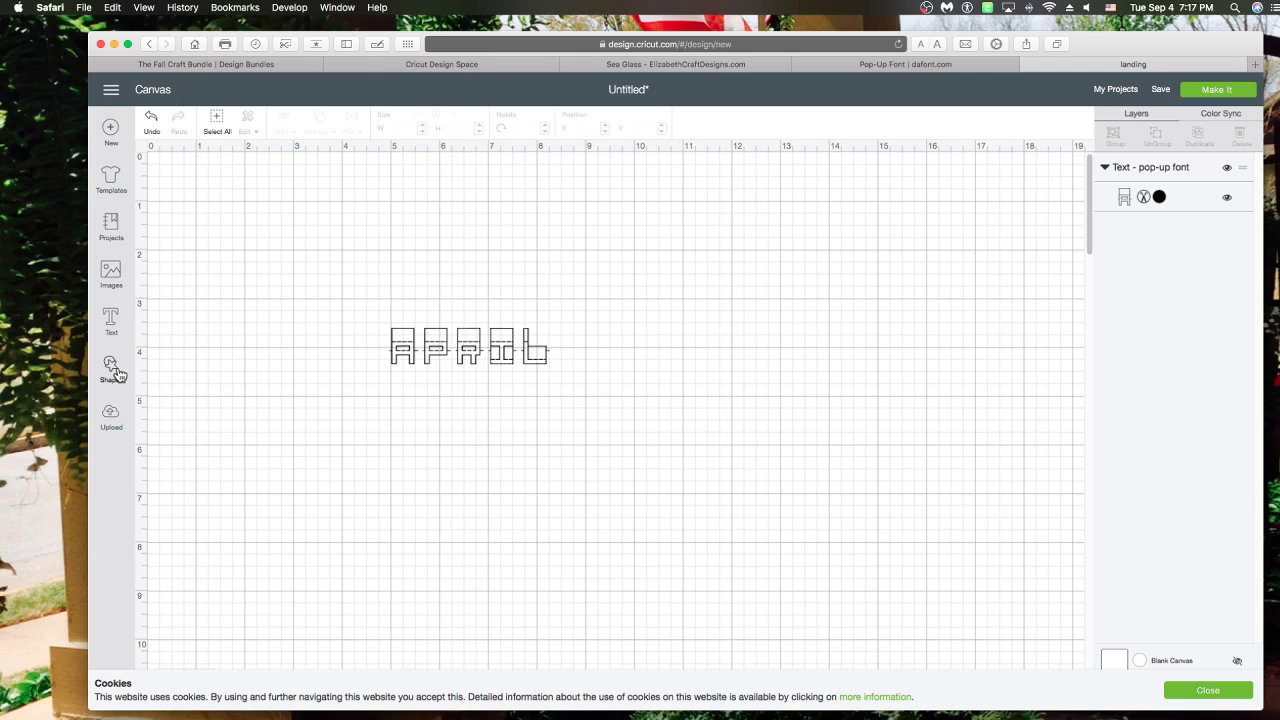
# Step: Insert a square shape and, with its proportions unlocked, resize it to 10 inches wide by 7 inches high
pyautogui.click(111, 322)
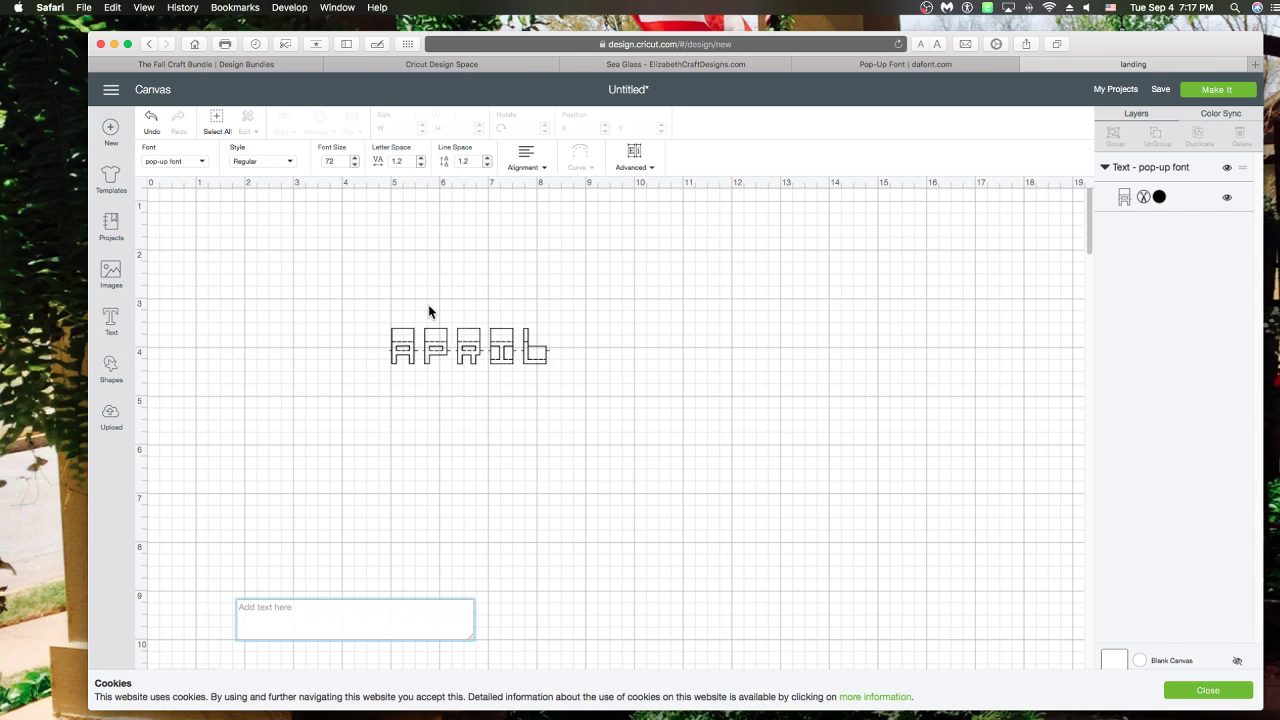
pyautogui.click(111, 367)
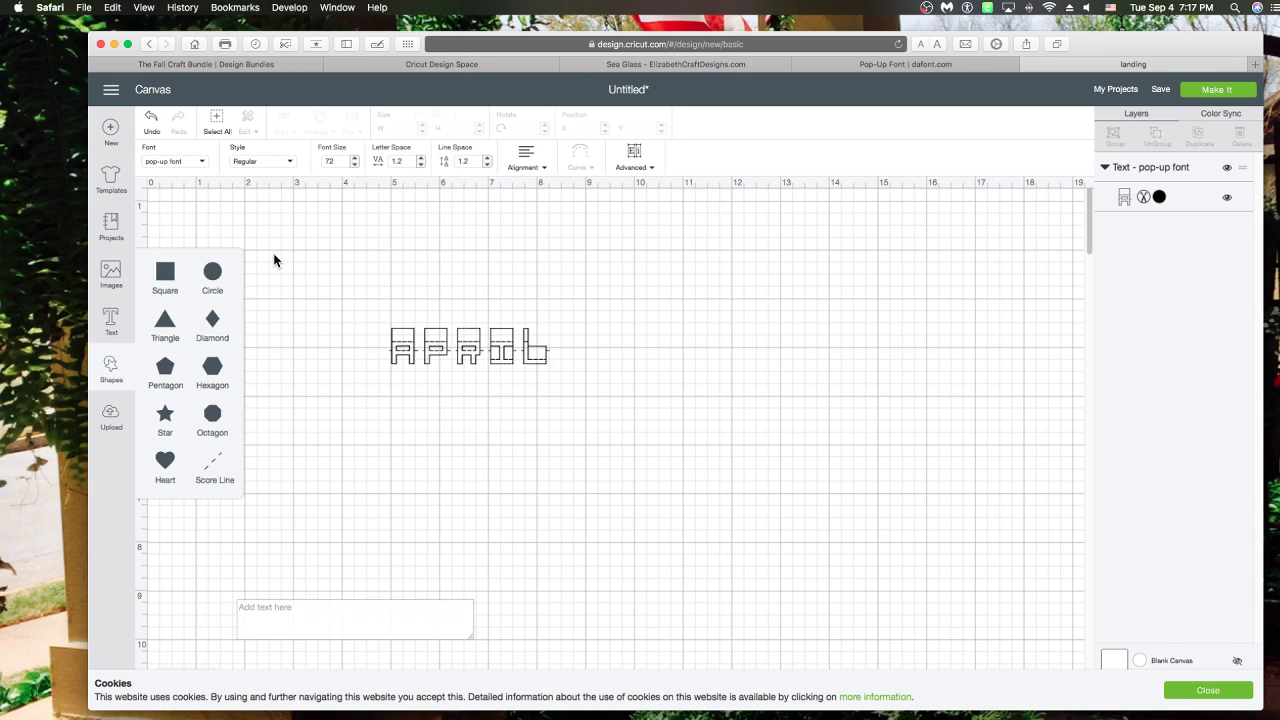
pyautogui.click(175, 276)
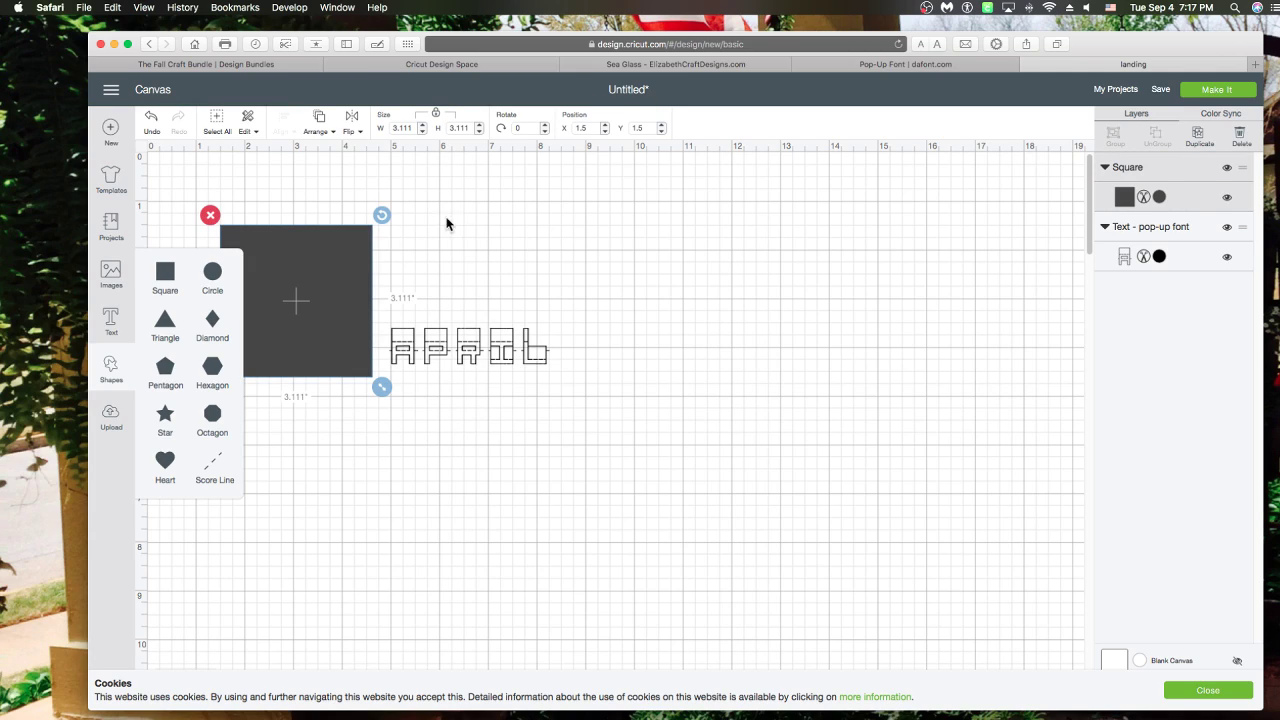
pyautogui.click(436, 114)
pyautogui.doubleClick(412, 127)
pyautogui.write('10')
pyautogui.press('Tab')
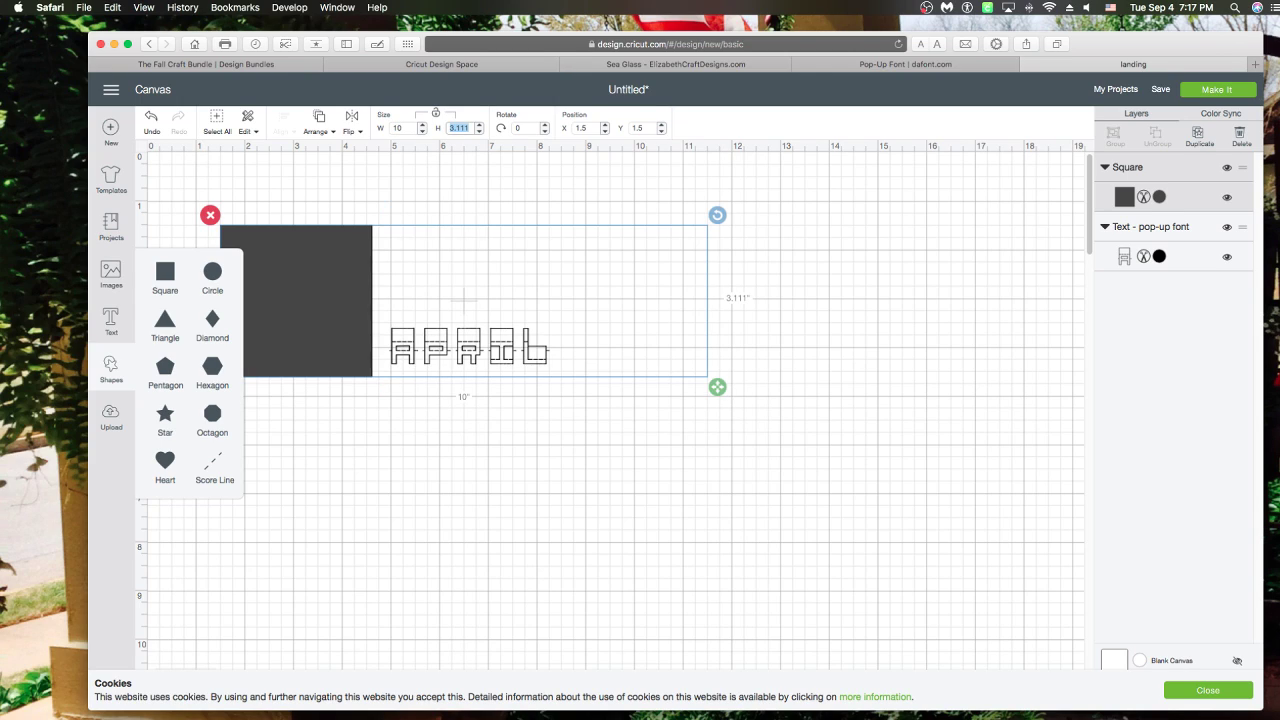
pyautogui.write('7')
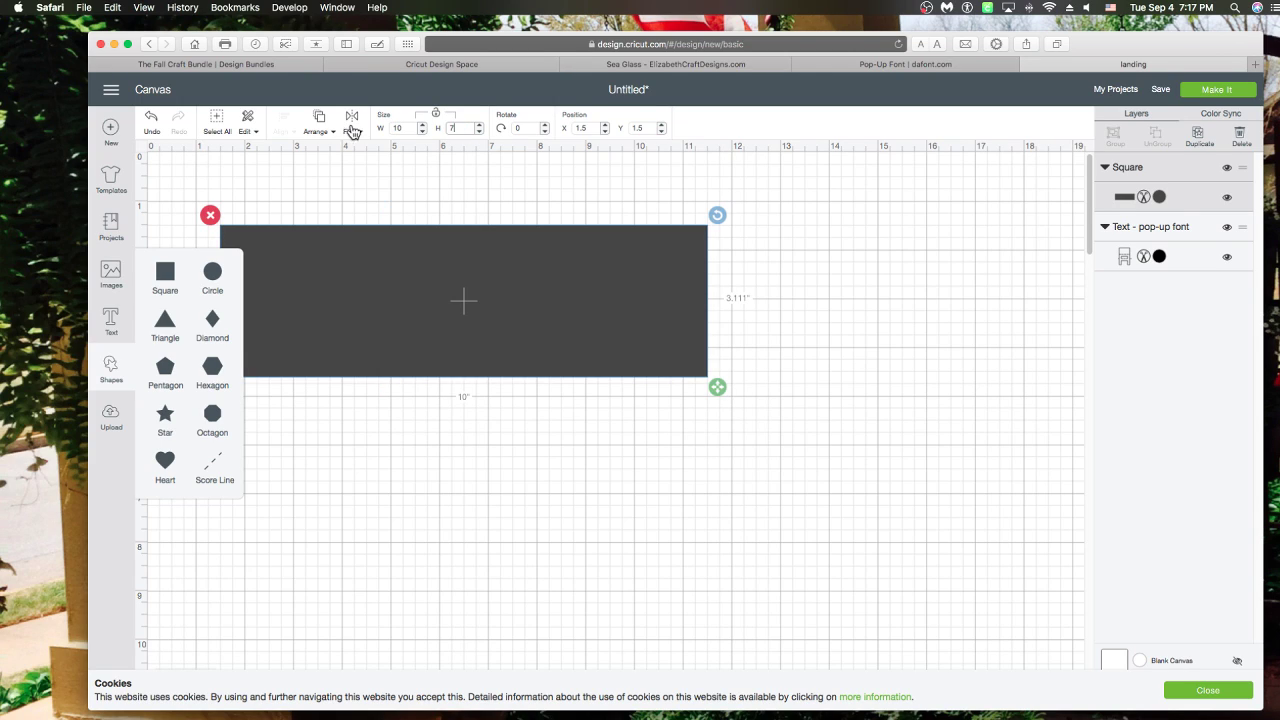
pyautogui.click(438, 120)
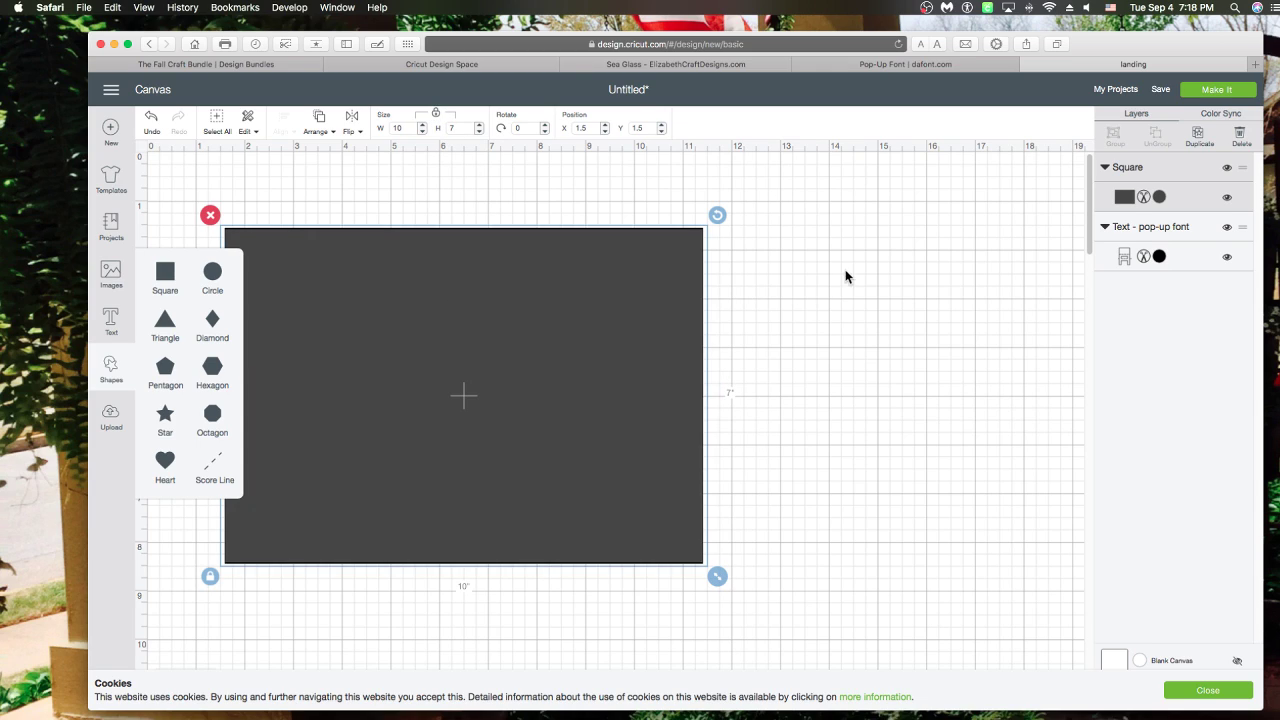
# Step: Color the 10 by 7 inch rectangle white and send it to the back, positioned around the APRIL text
pyautogui.click(1133, 198)
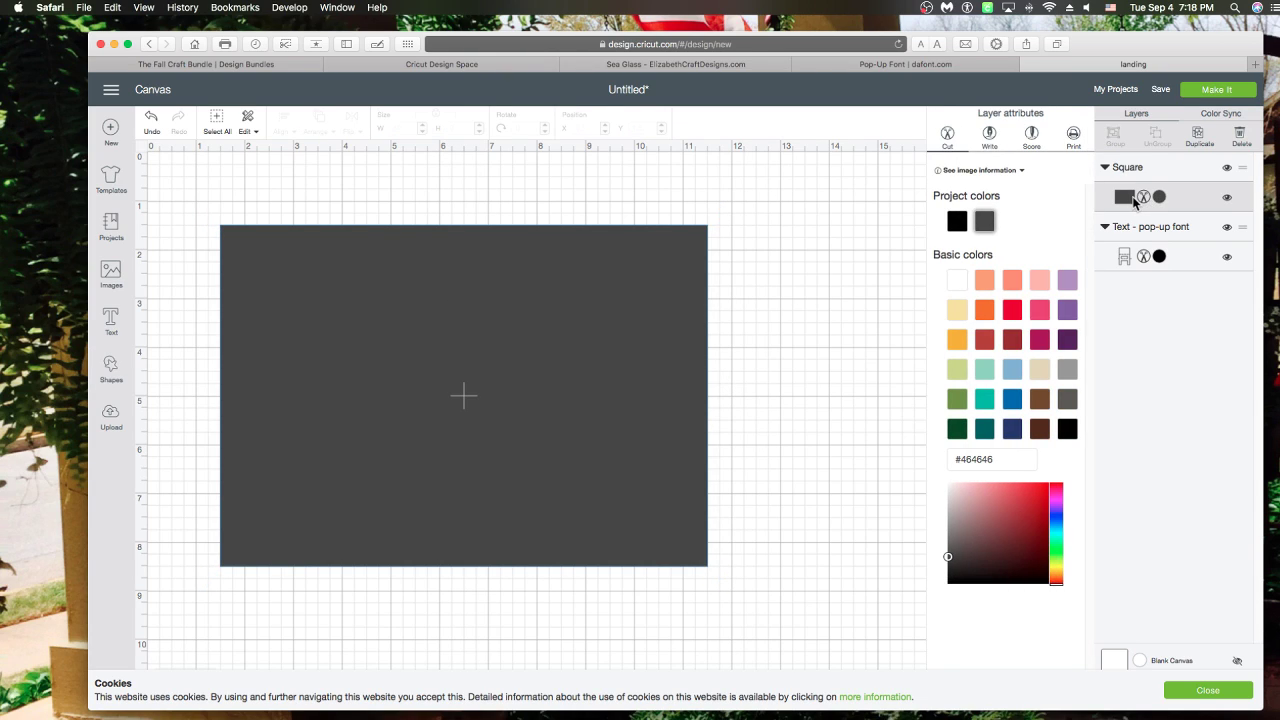
pyautogui.click(957, 283)
pyautogui.click(557, 365)
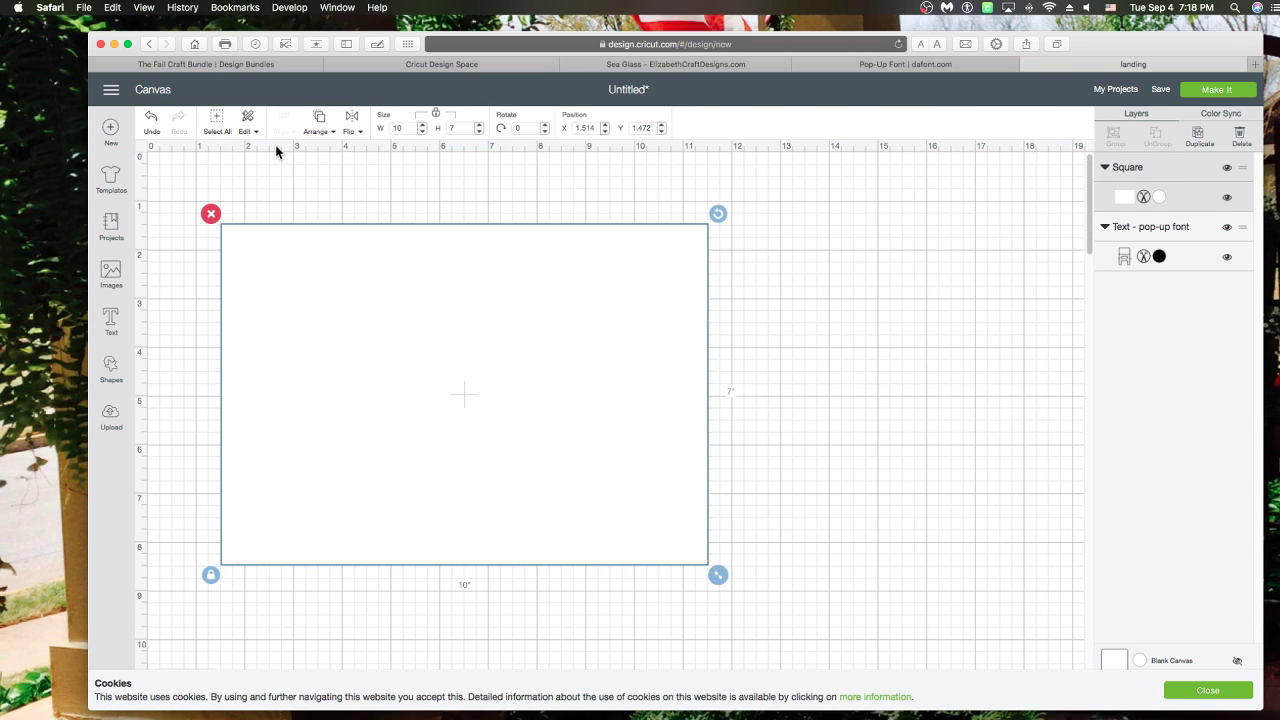
pyautogui.click(320, 132)
pyautogui.click(325, 157)
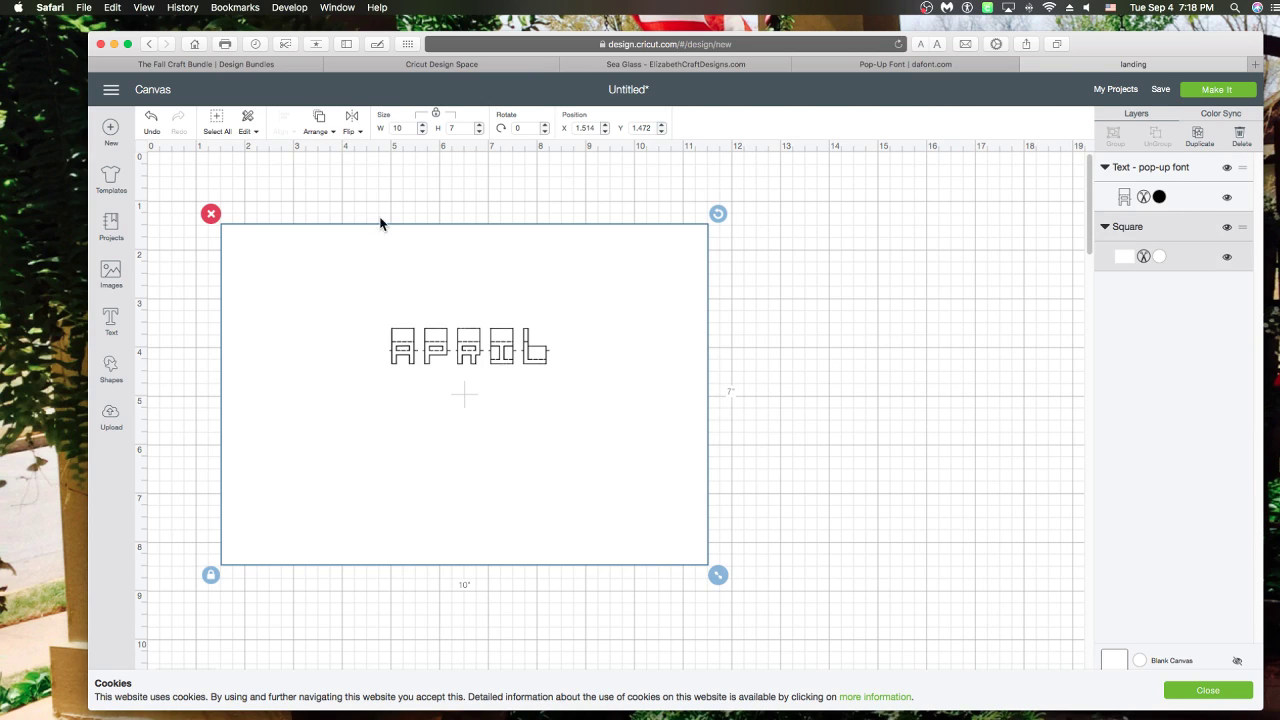
pyautogui.moveTo(600, 457); pyautogui.dragTo(631, 440)
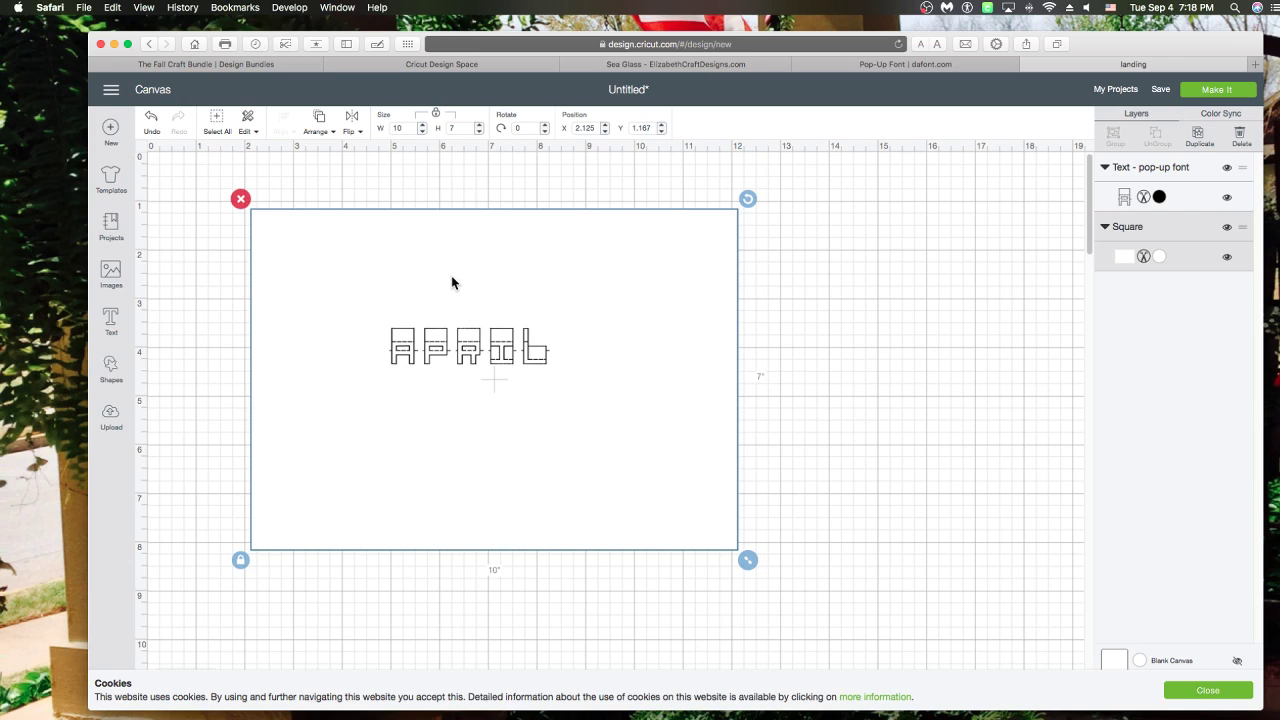
# Step: Duplicate the white rectangle and resize the copy to 9.5 inches wide by 6.5 inches high
pyautogui.click(1198, 136)
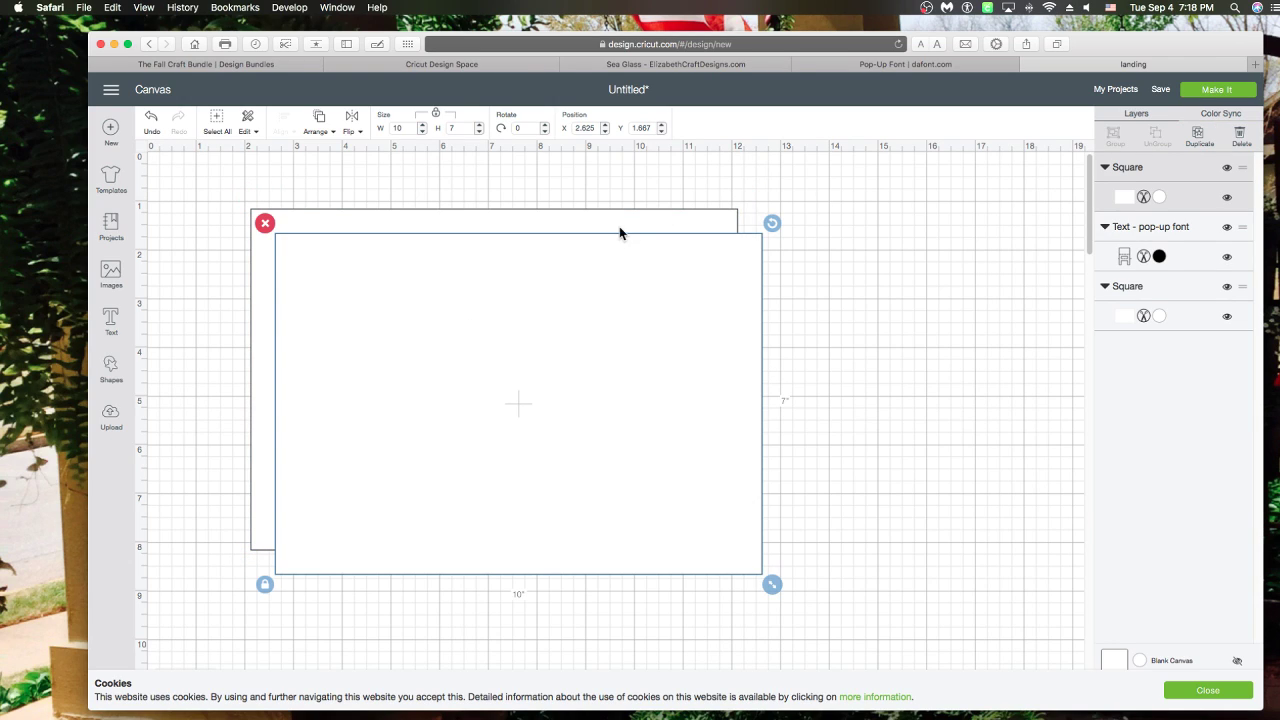
pyautogui.click(436, 115)
pyautogui.click(394, 126)
pyautogui.write('9.5')
pyautogui.press('Tab')
pyautogui.write('8')
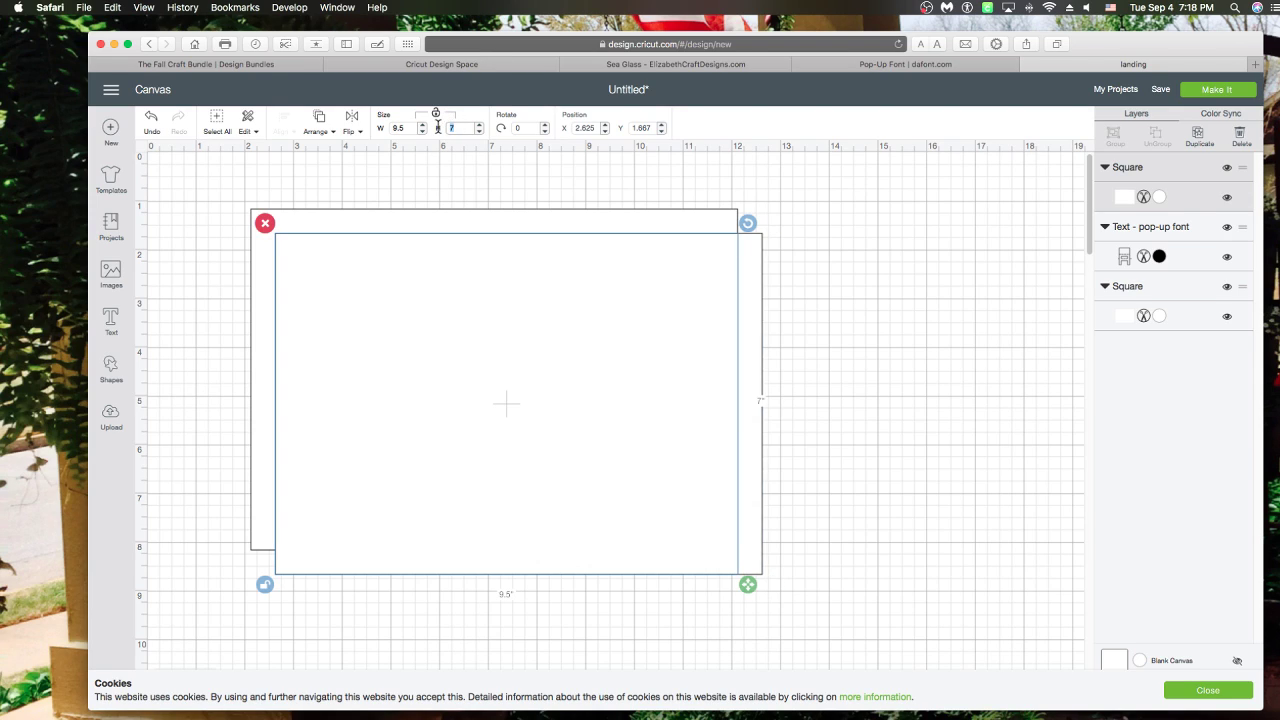
pyautogui.press('Return')
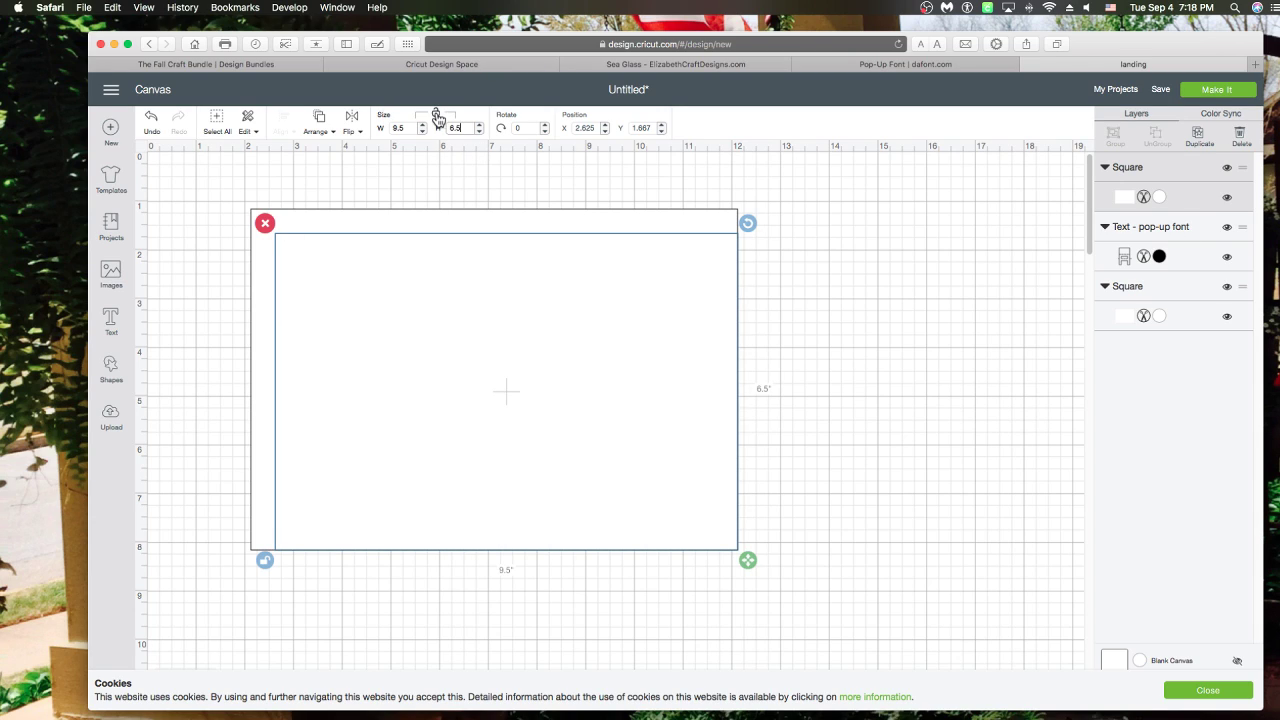
# Step: Color the smaller rectangle orange with Adobe Clay and move it inside the edges of the white rectangle
pyautogui.click(1124, 197)
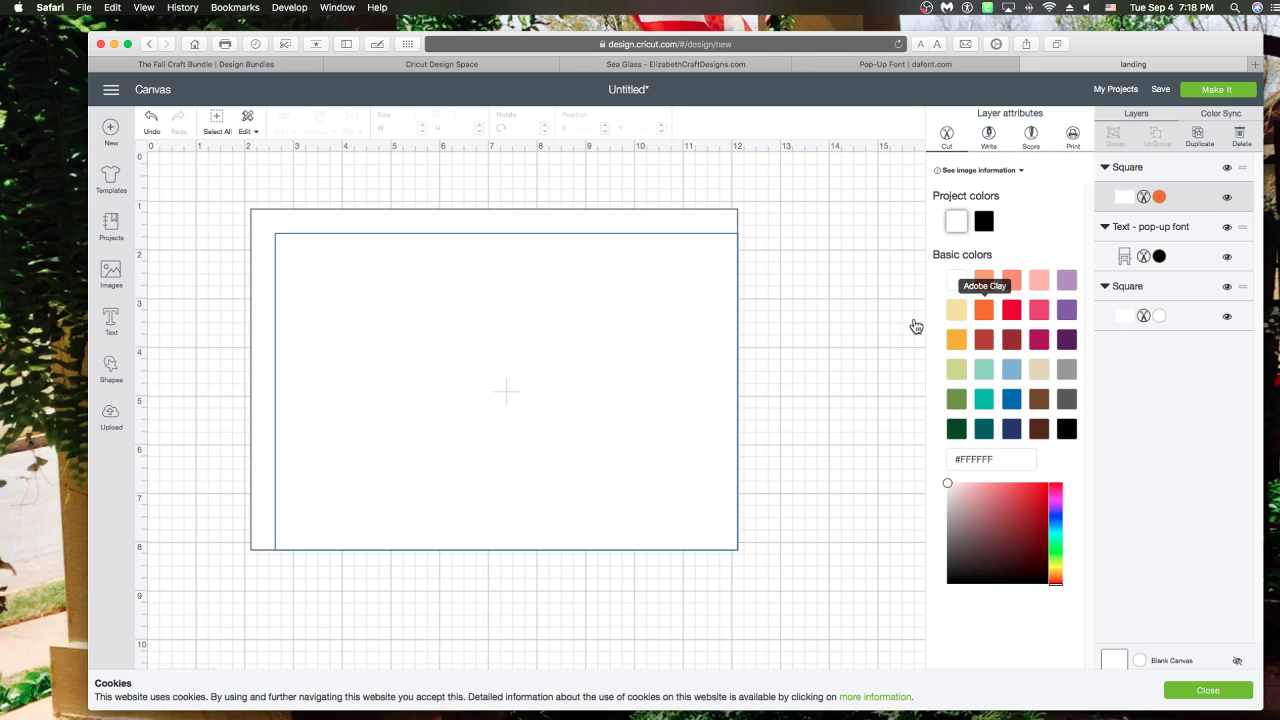
pyautogui.click(984, 310)
pyautogui.moveTo(666, 435); pyautogui.dragTo(650, 427)
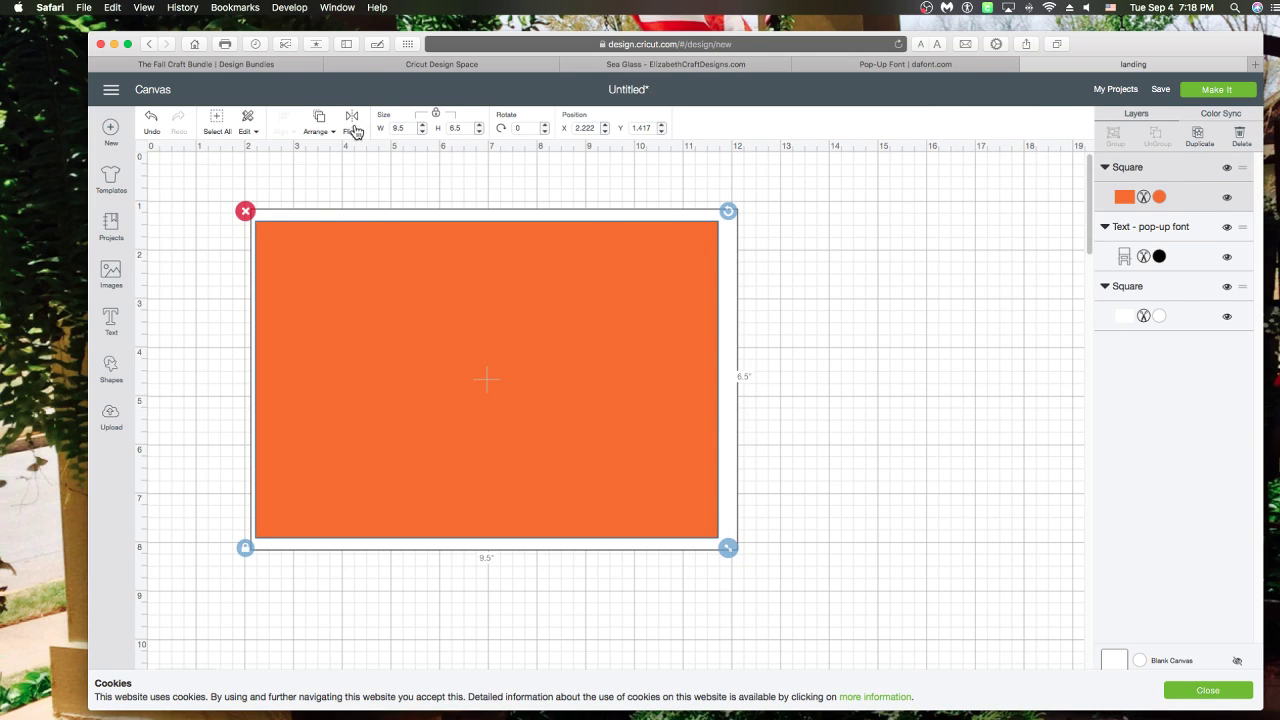
# Step: Layer the orange rectangle between the APRIL text and the white rectangle, centering it within the white border
pyautogui.click(322, 131)
pyautogui.click(323, 158)
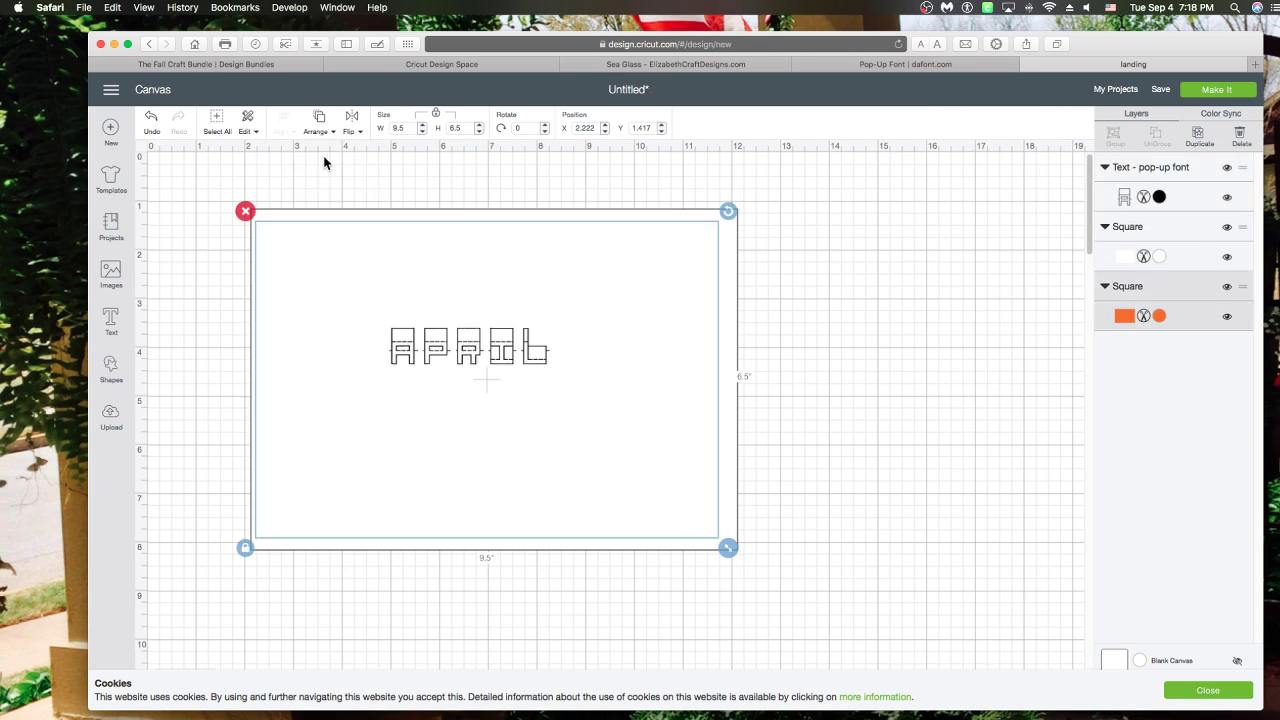
pyautogui.click(322, 131)
pyautogui.click(334, 189)
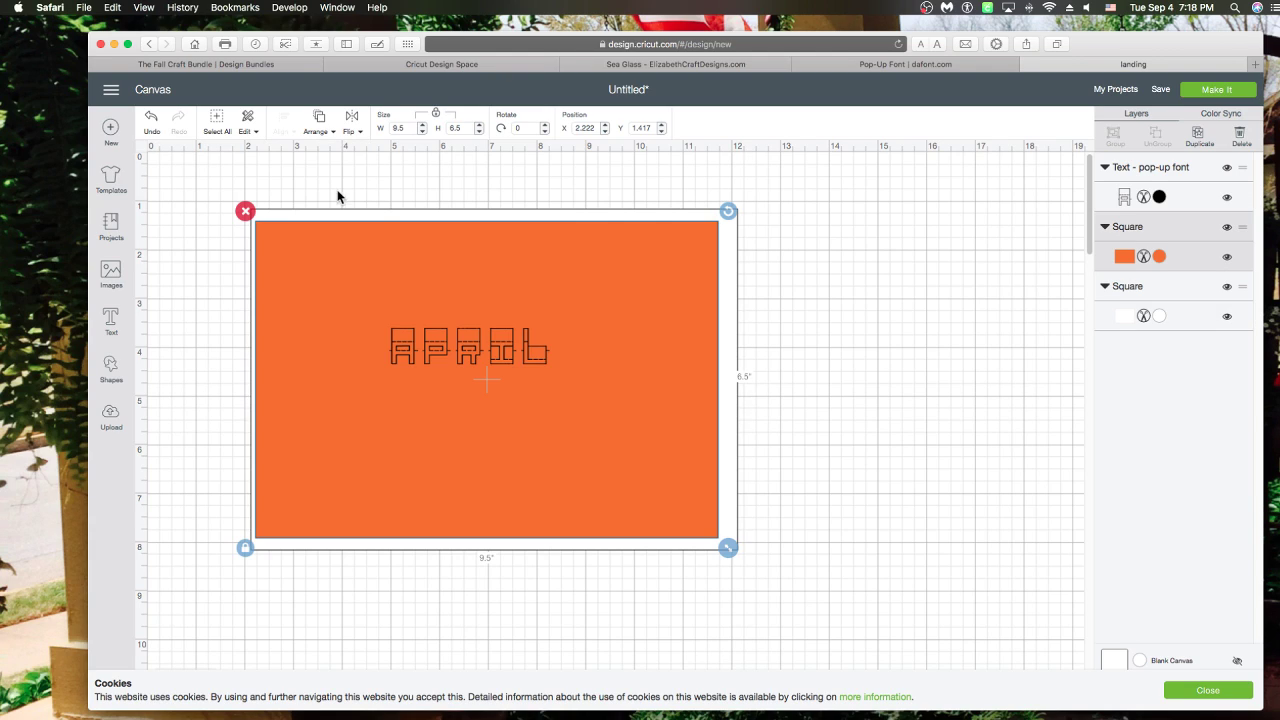
pyautogui.moveTo(613, 338); pyautogui.dragTo(595, 327)
pyautogui.click(521, 338)
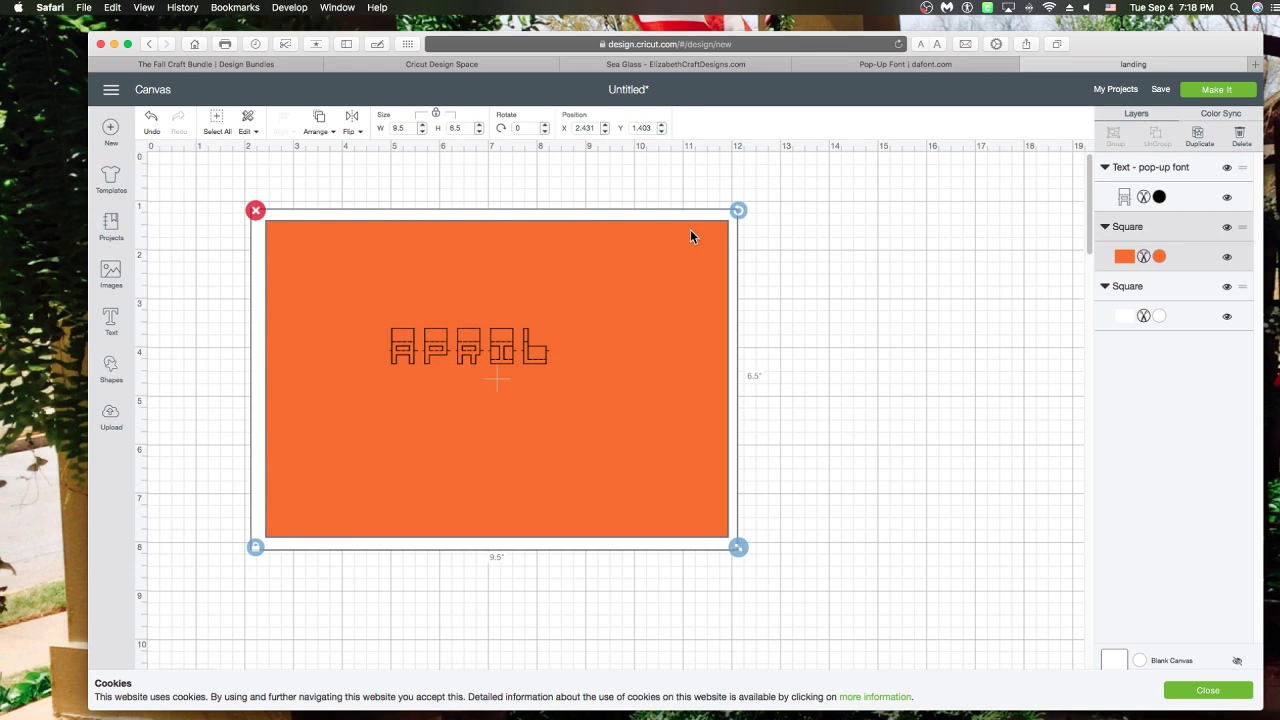
# Step: Rotate both rectangles together by 90 degrees and move the APRIL text to the middle of the upright card
pyautogui.moveTo(649, 193); pyautogui.dragTo(728, 336)
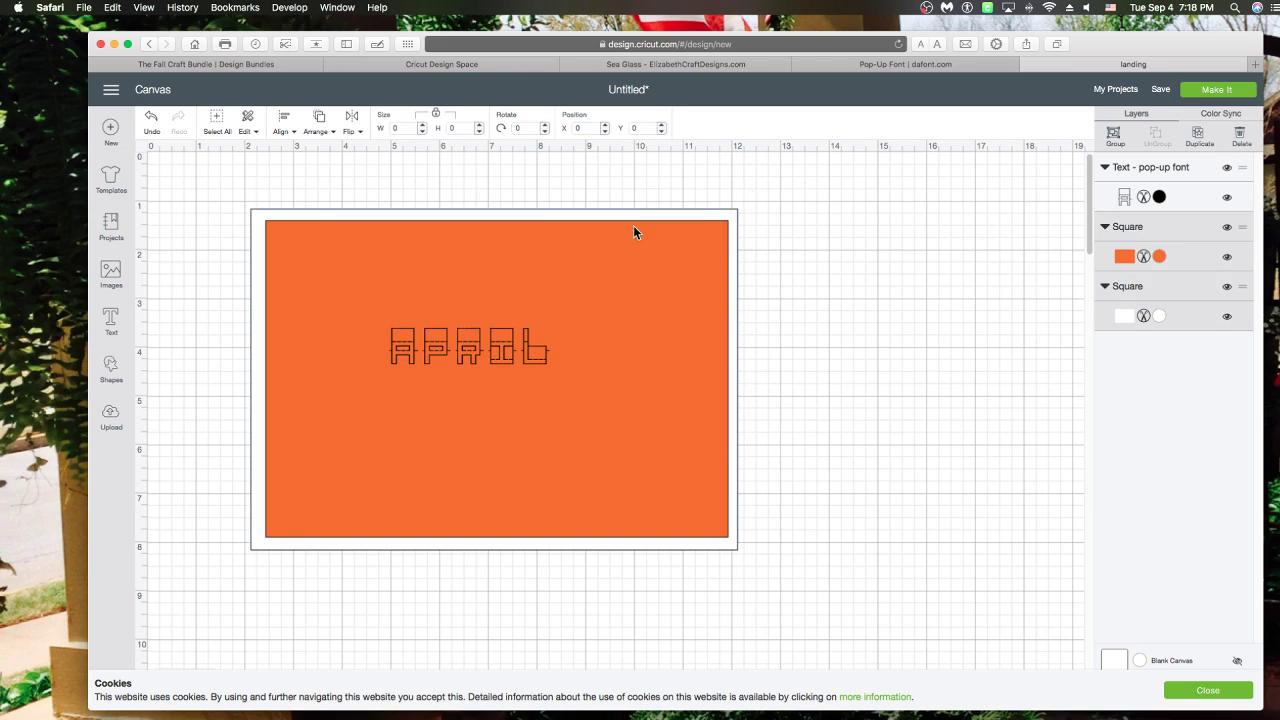
pyautogui.click(505, 128)
pyautogui.write('90')
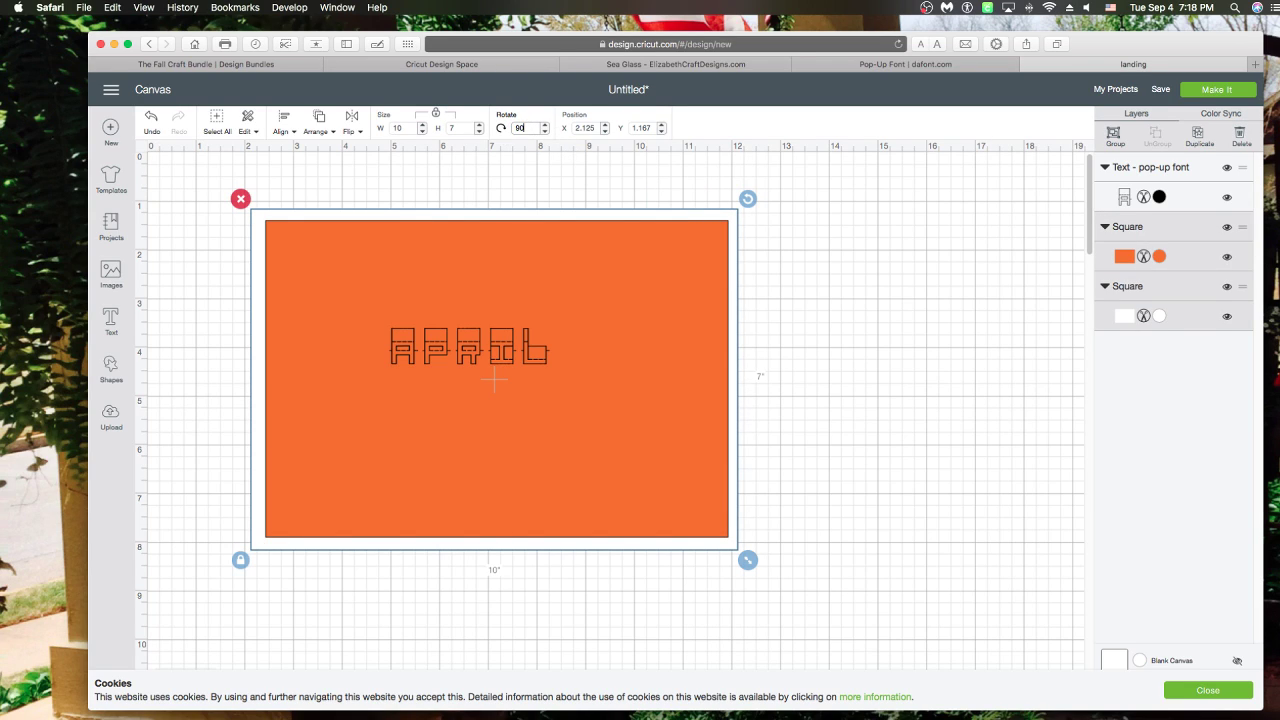
pyautogui.press('Return')
pyautogui.moveTo(503, 360); pyautogui.dragTo(543, 428)
# Step: Add a score line to the canvas, rotate it 90 degrees and set its width to 7 inches
pyautogui.click(110, 368)
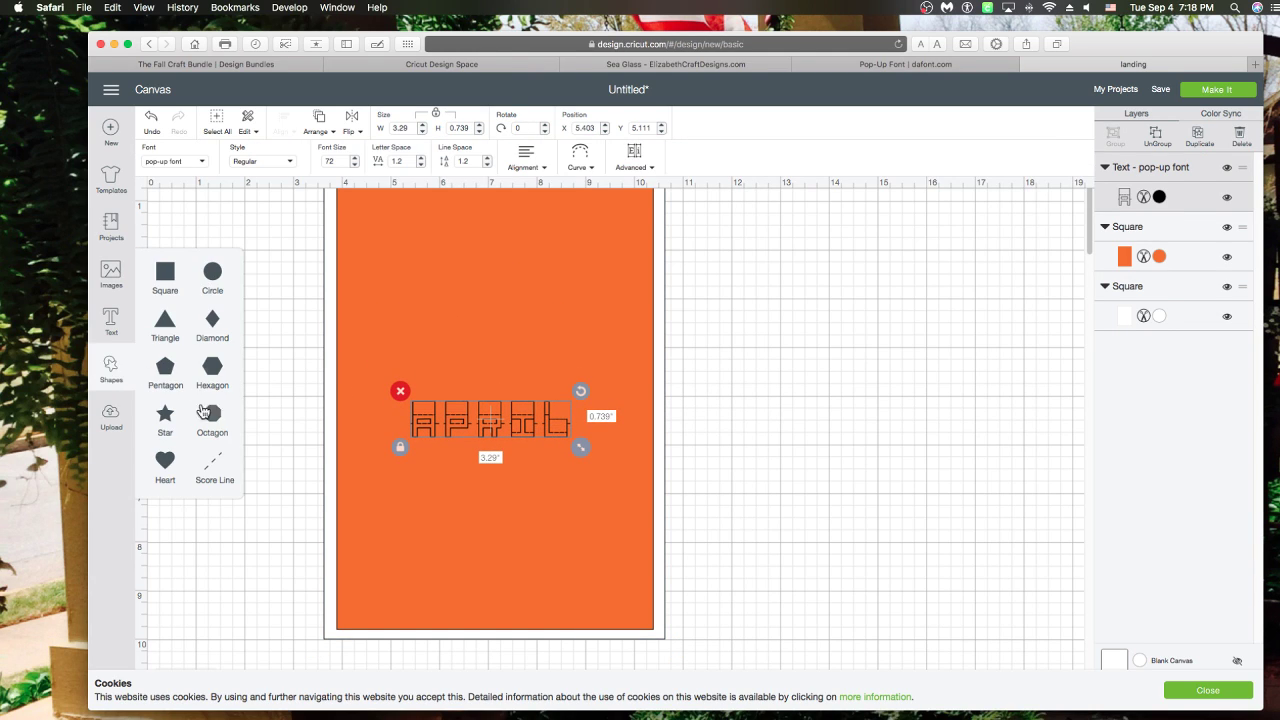
pyautogui.click(214, 468)
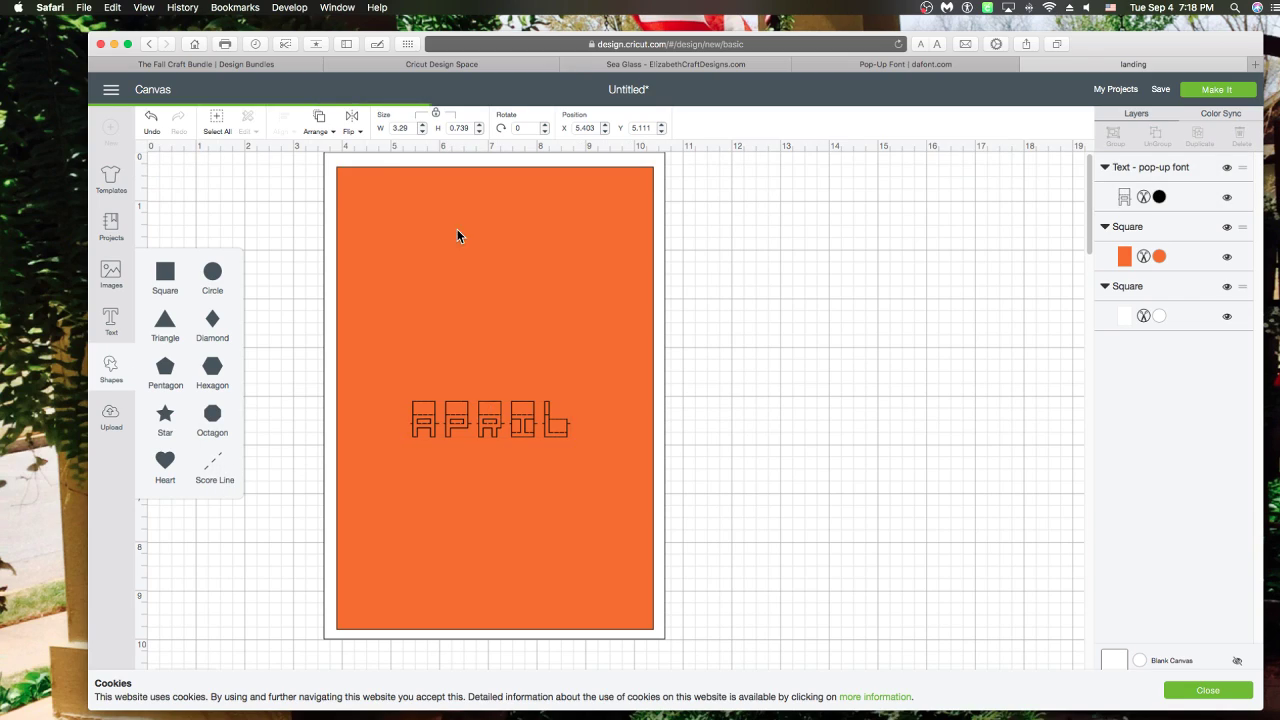
pyautogui.click(523, 130)
pyautogui.write('90')
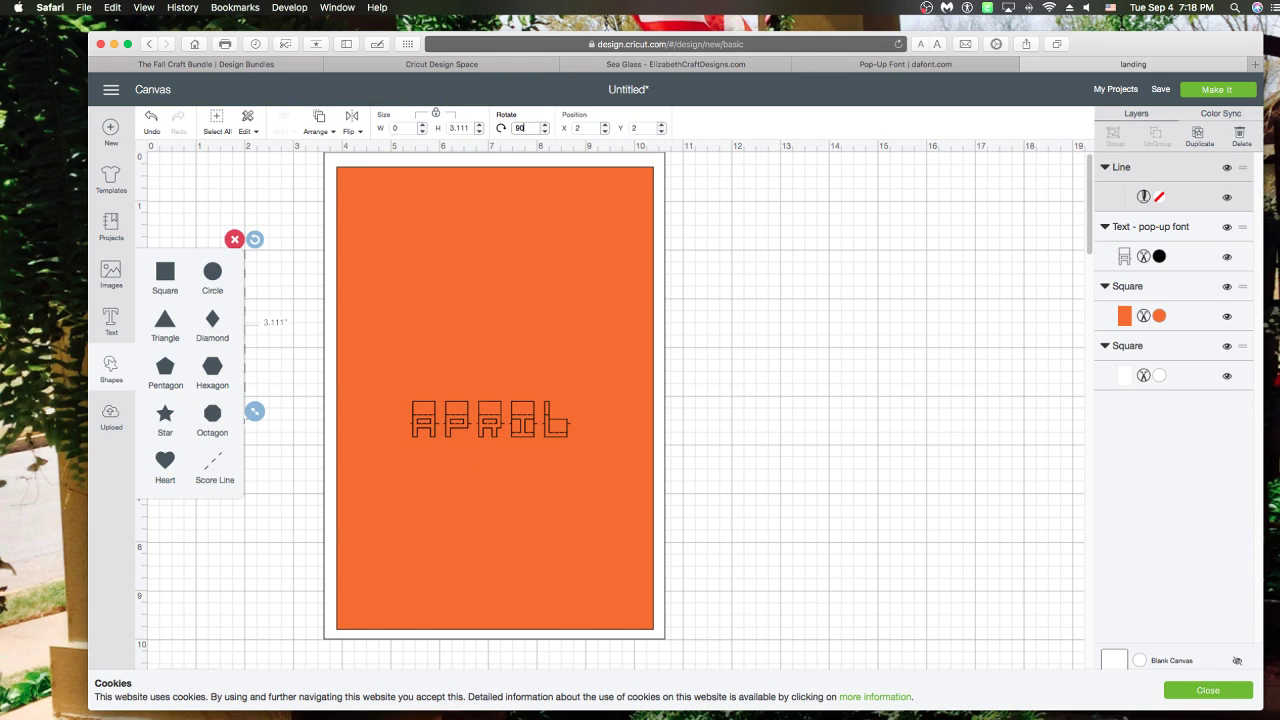
pyautogui.press('Return')
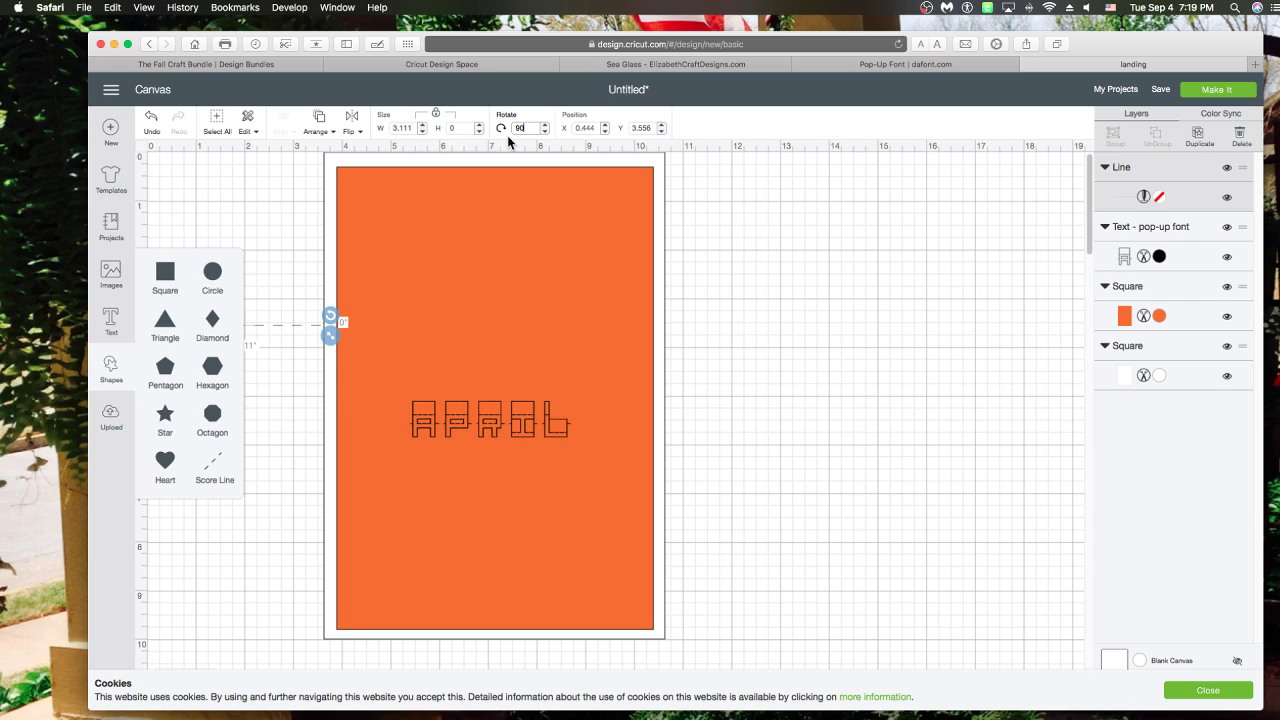
pyautogui.click(383, 128)
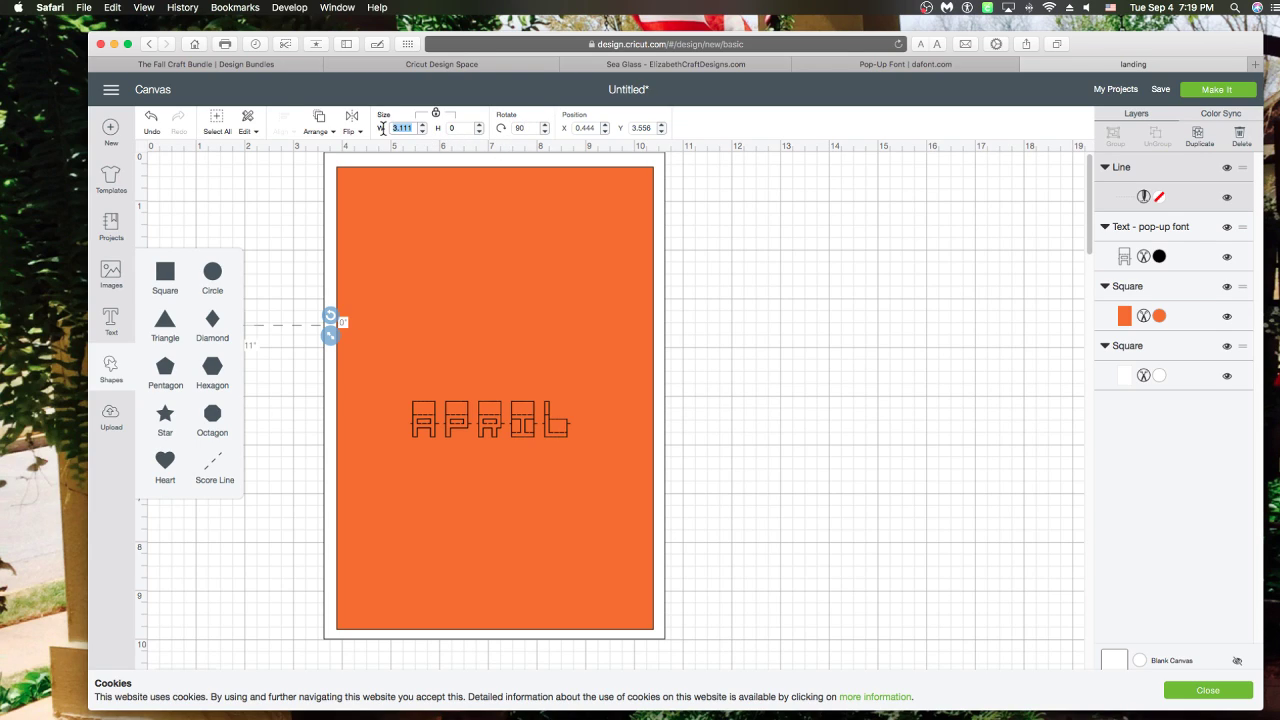
pyautogui.write('7')
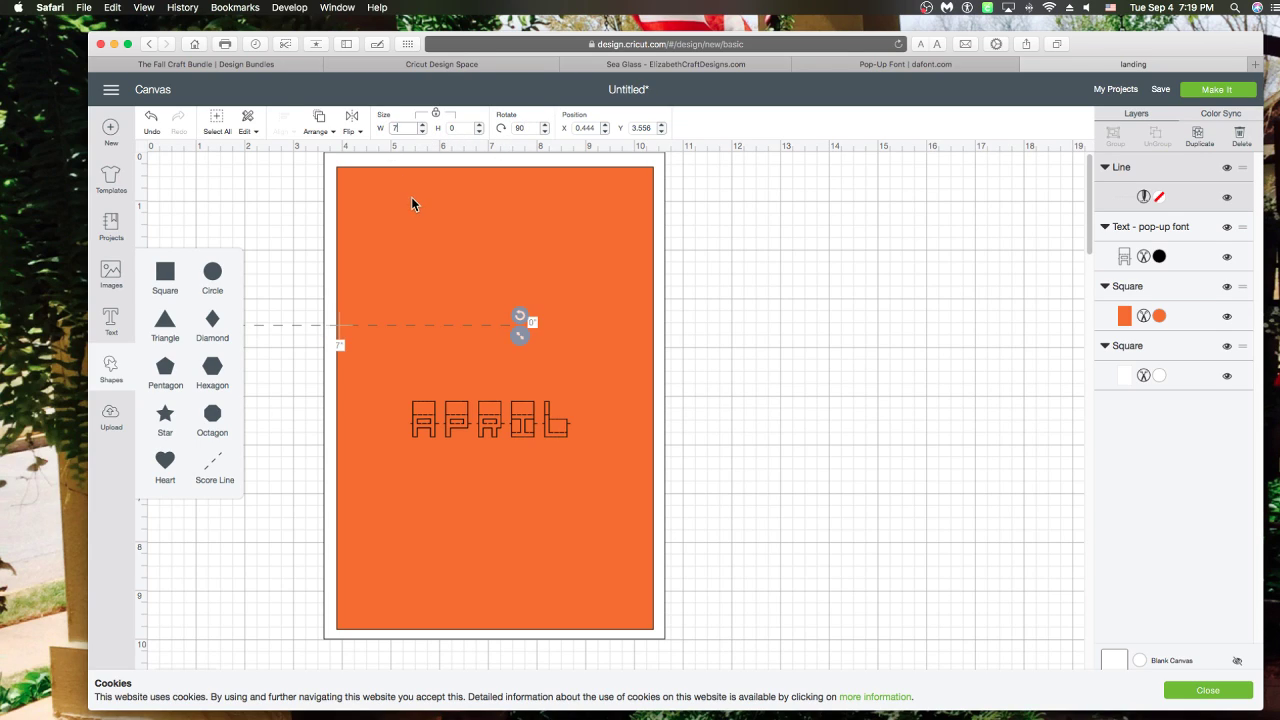
# Step: Move the score line across the middle of the card and center-align it with the orange and white rectangles
pyautogui.moveTo(414, 320); pyautogui.dragTo(567, 377)
pyautogui.moveTo(734, 410); pyautogui.dragTo(596, 362)
pyautogui.click(279, 131)
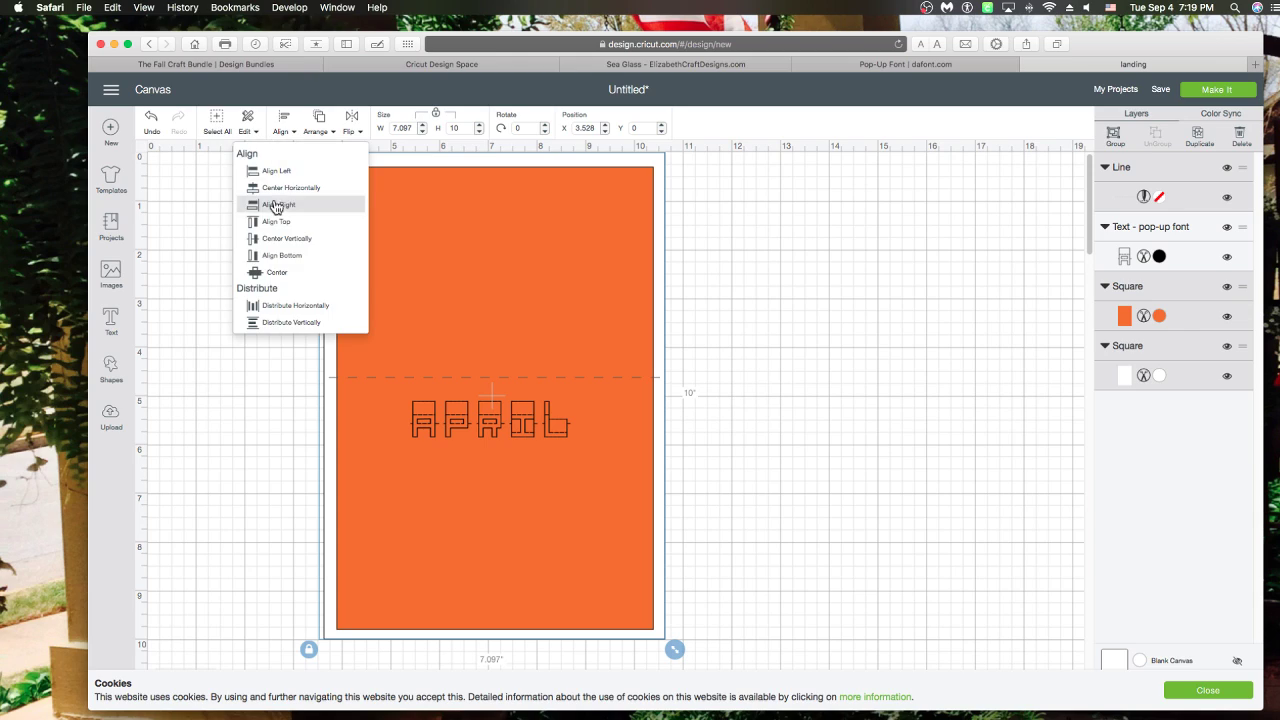
pyautogui.click(270, 274)
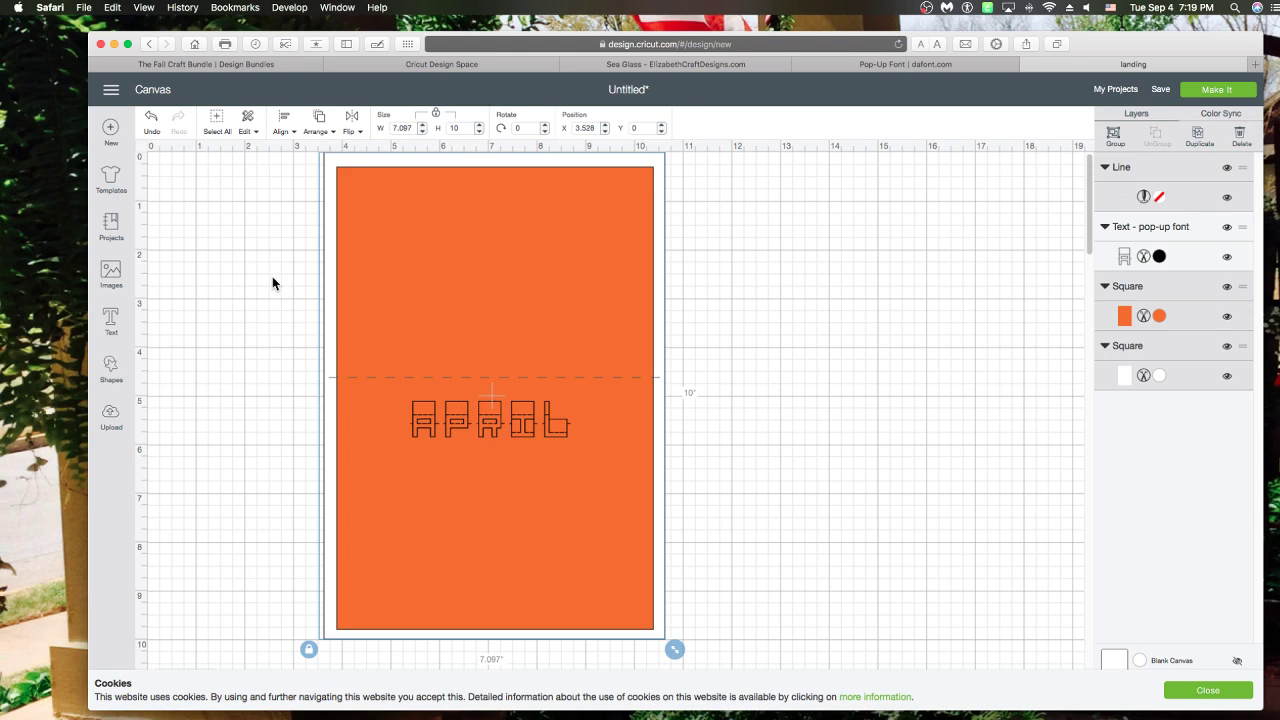
pyautogui.click(790, 512)
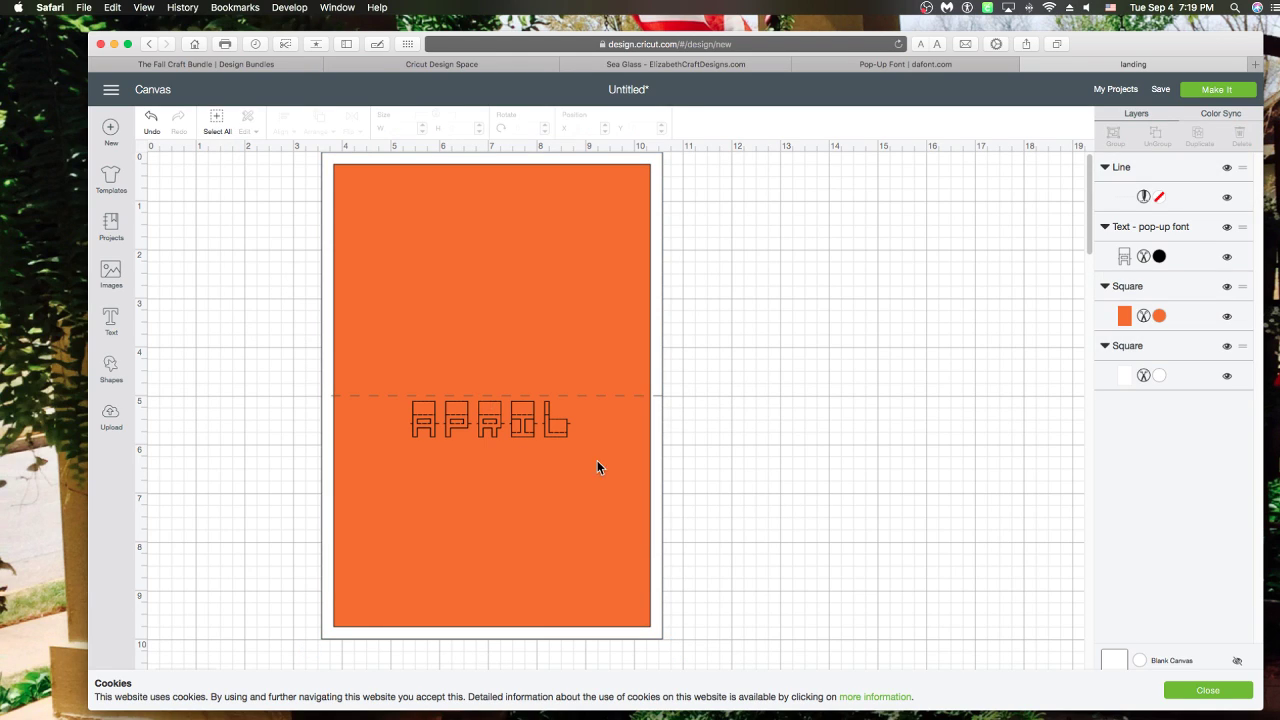
pyautogui.click(509, 418)
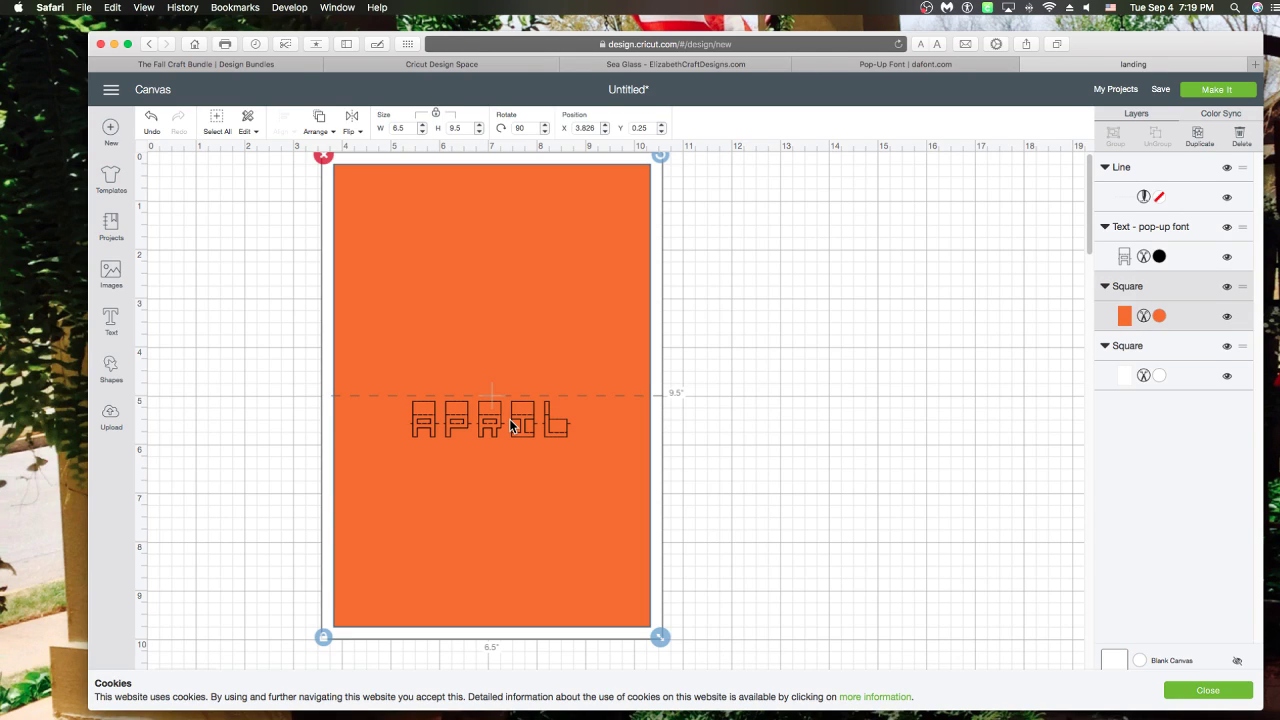
pyautogui.moveTo(752, 436); pyautogui.dragTo(629, 371)
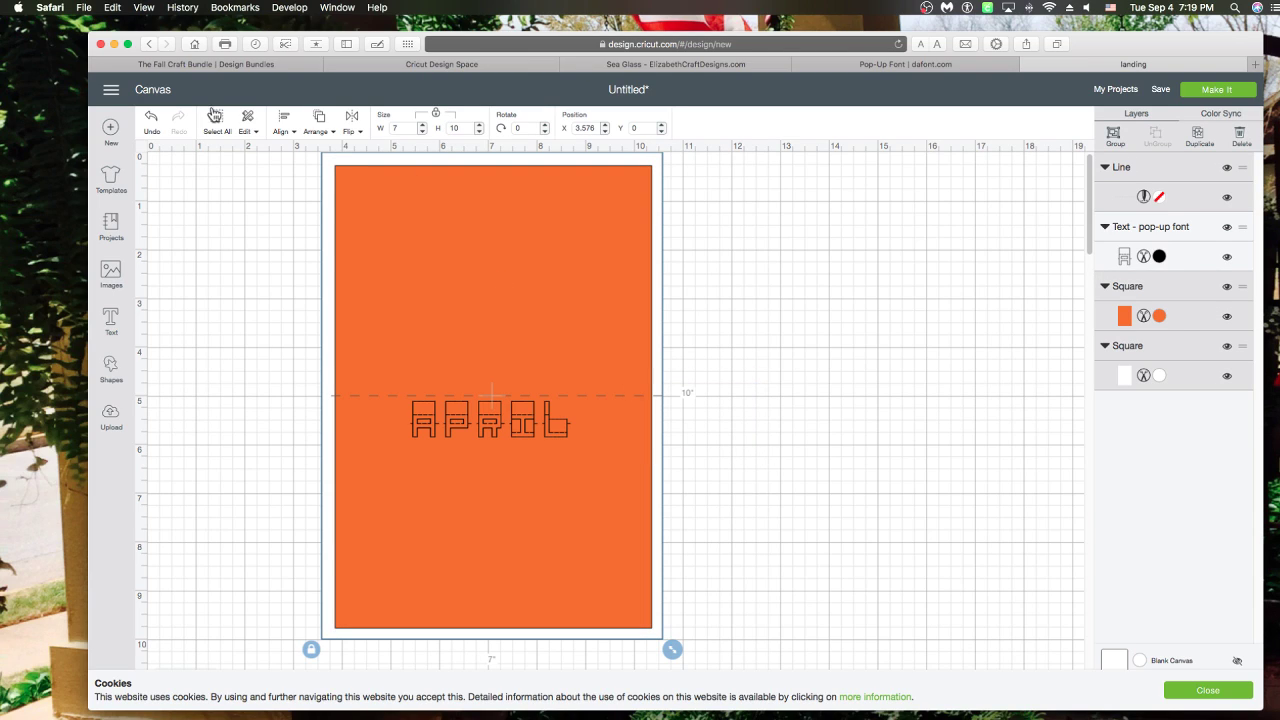
pyautogui.click(153, 121)
pyautogui.moveTo(666, 427); pyautogui.dragTo(651, 383)
pyautogui.press('super+g')
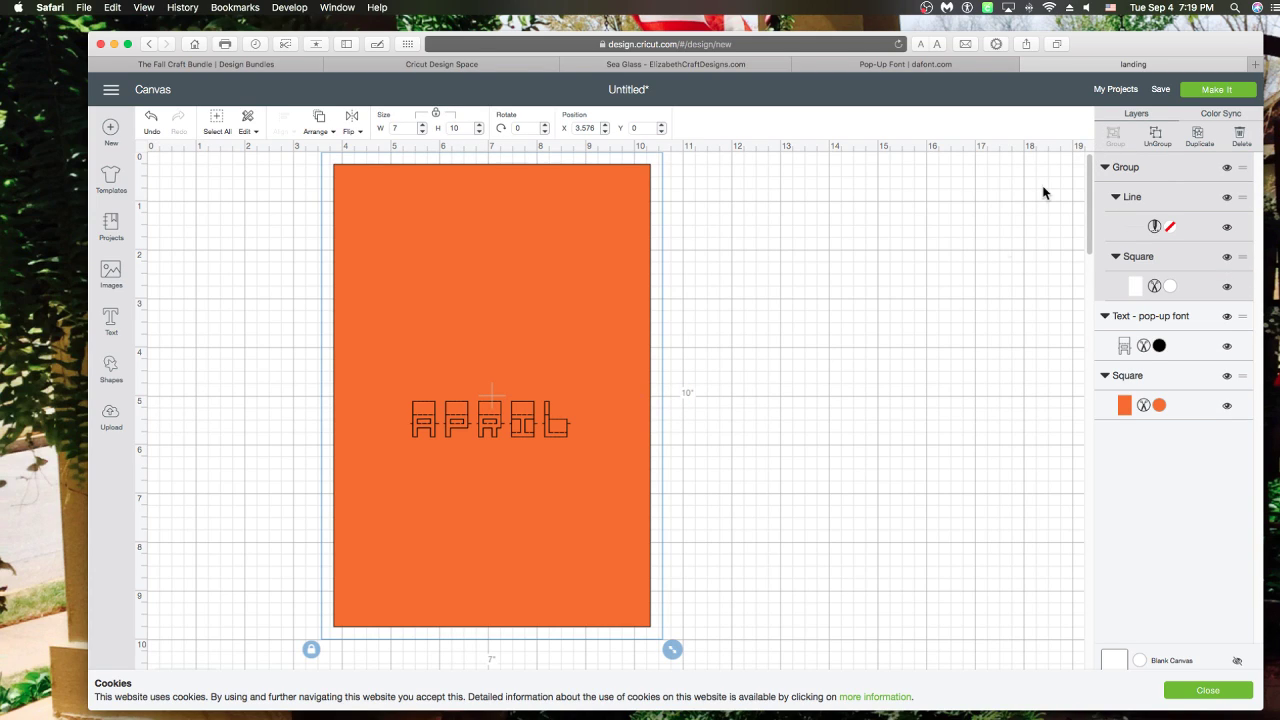
pyautogui.moveTo(360, 232); pyautogui.dragTo(367, 273)
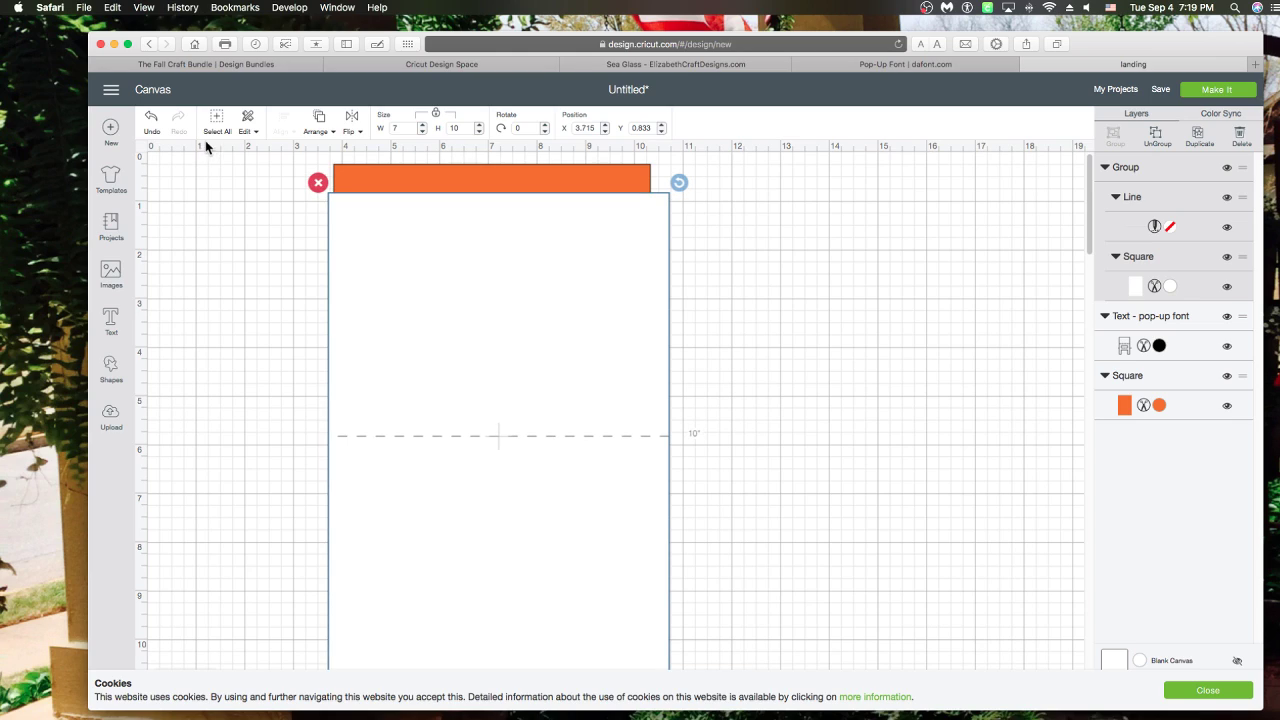
pyautogui.click(315, 130)
pyautogui.click(326, 164)
pyautogui.click(778, 360)
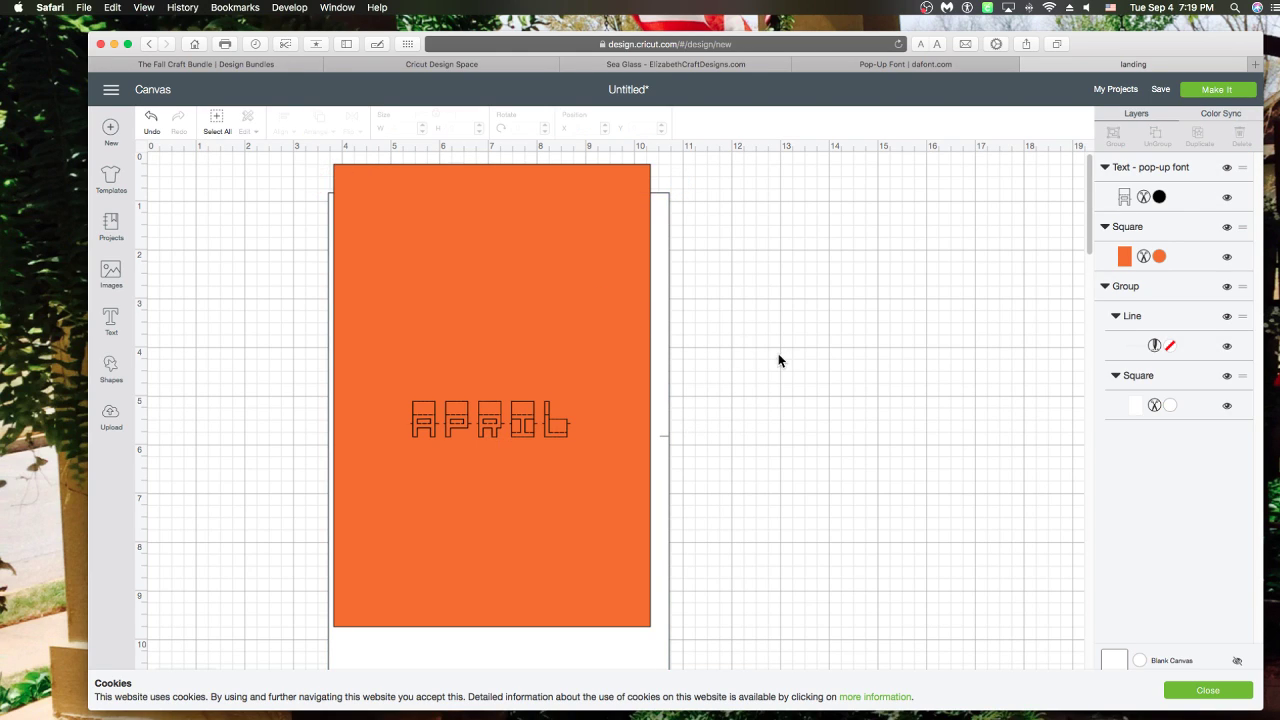
pyautogui.click(151, 118)
pyautogui.click(151, 118)
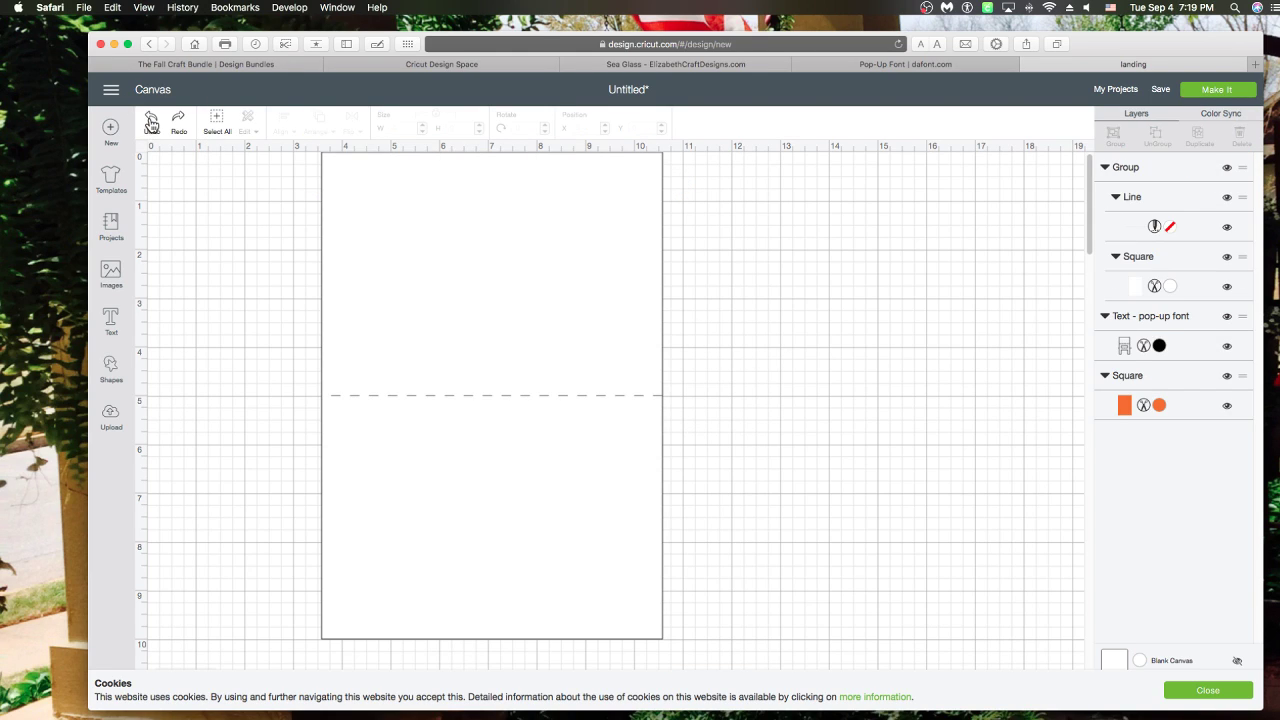
pyautogui.click(151, 118)
pyautogui.click(151, 118)
# Step: Group the score line with the orange and white rectangles and send the group behind the APRIL text
pyautogui.moveTo(772, 411); pyautogui.dragTo(606, 330)
pyautogui.click(1116, 136)
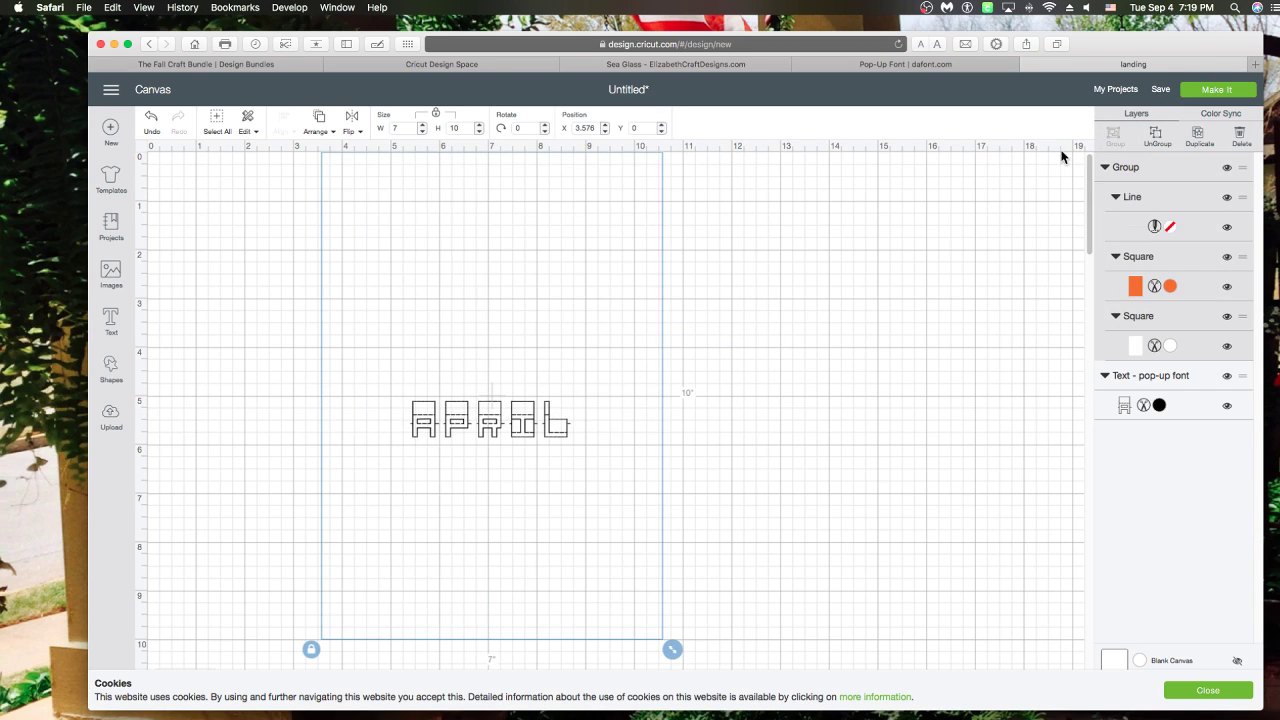
pyautogui.click(319, 124)
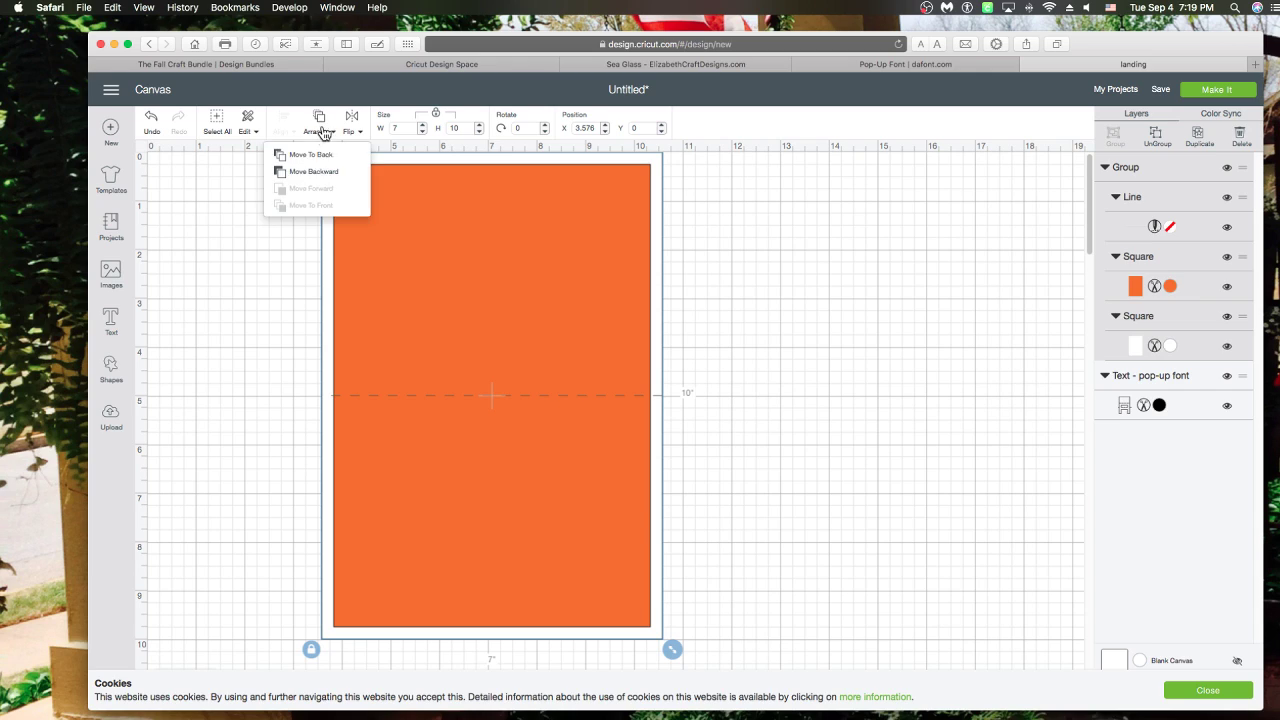
pyautogui.click(330, 157)
pyautogui.click(526, 424)
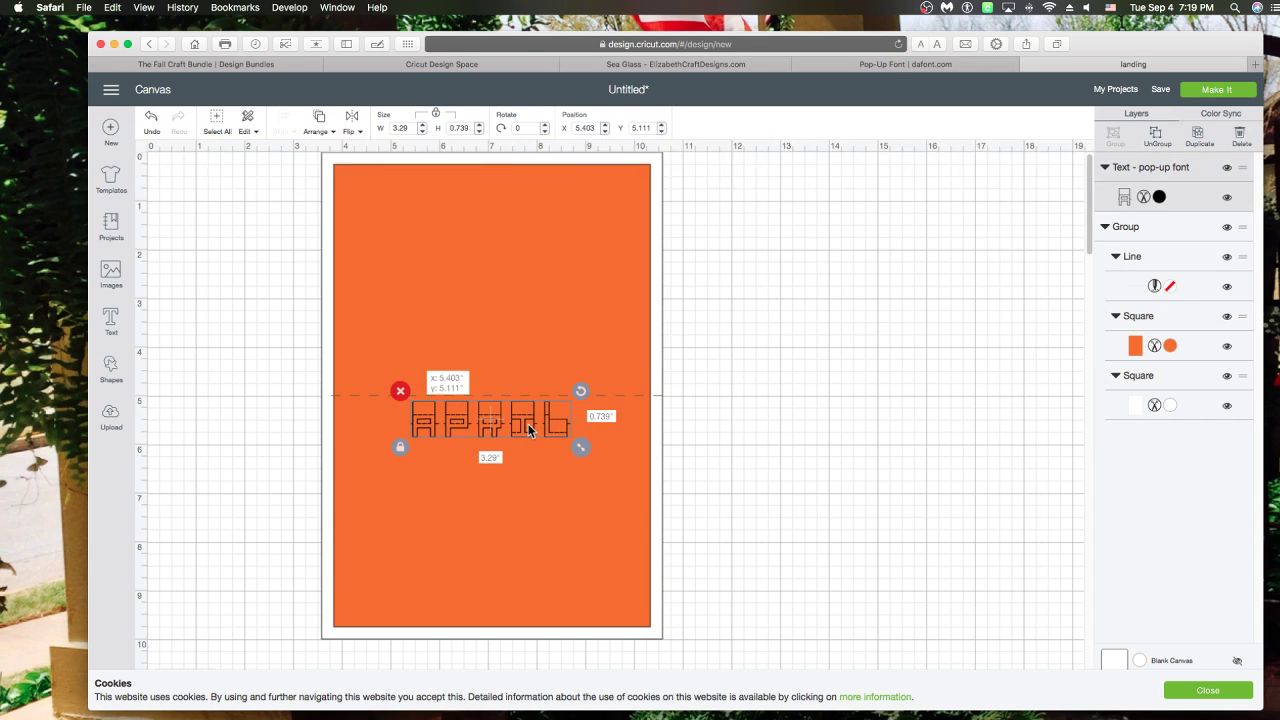
pyautogui.moveTo(530, 425); pyautogui.dragTo(530, 430)
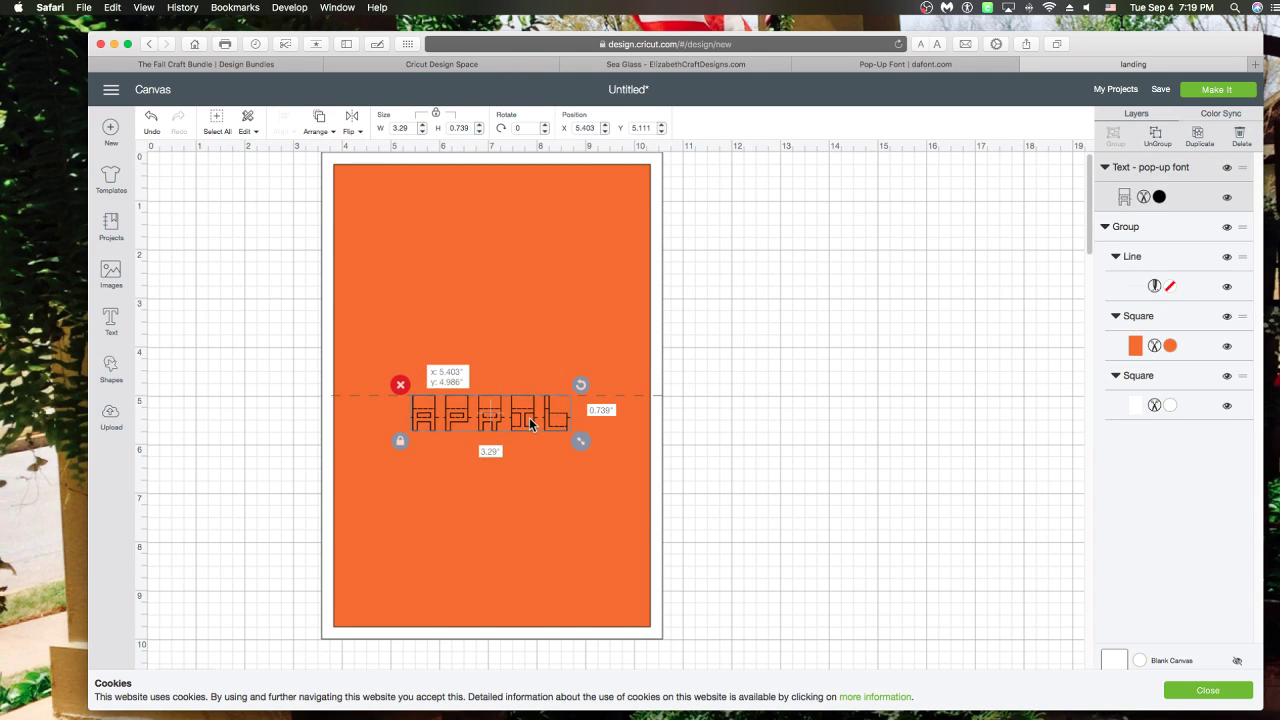
pyautogui.moveTo(420, 405); pyautogui.dragTo(420, 410)
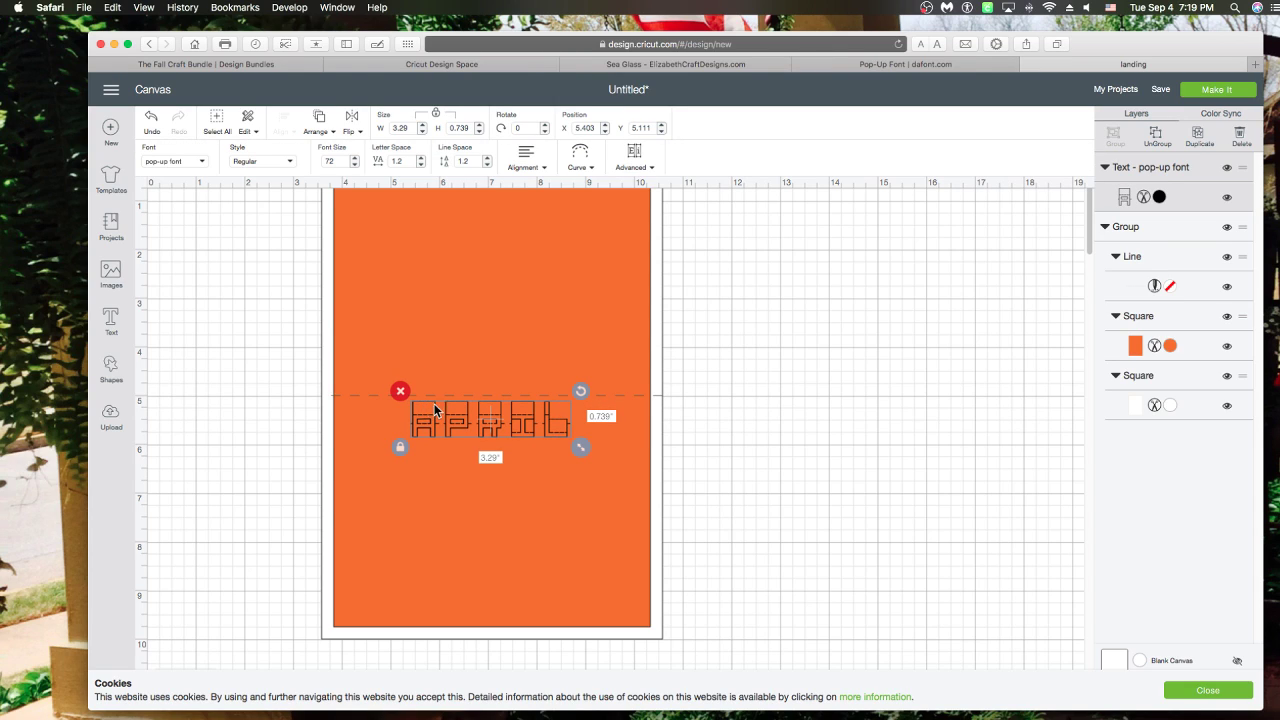
pyautogui.click(765, 435)
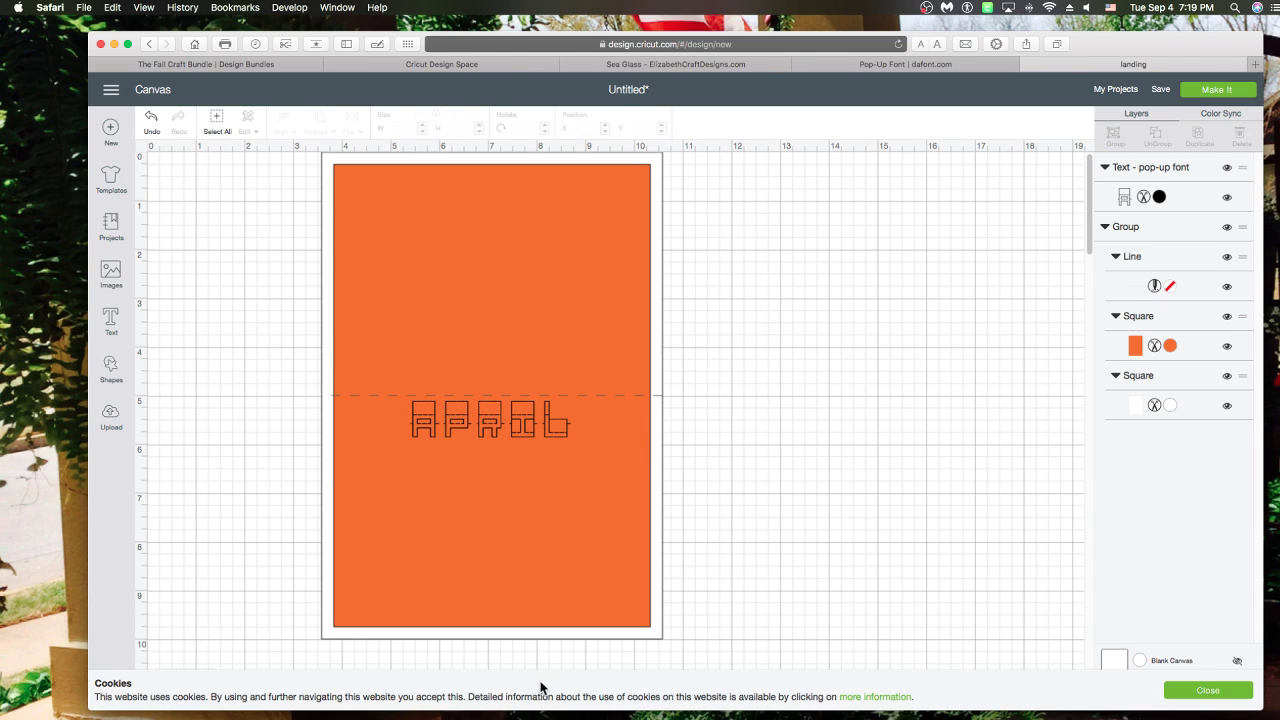
# Step: Dismiss the cookie notice and move the APRIL text up so the tops of its letters meet the score line
pyautogui.click(1225, 692)
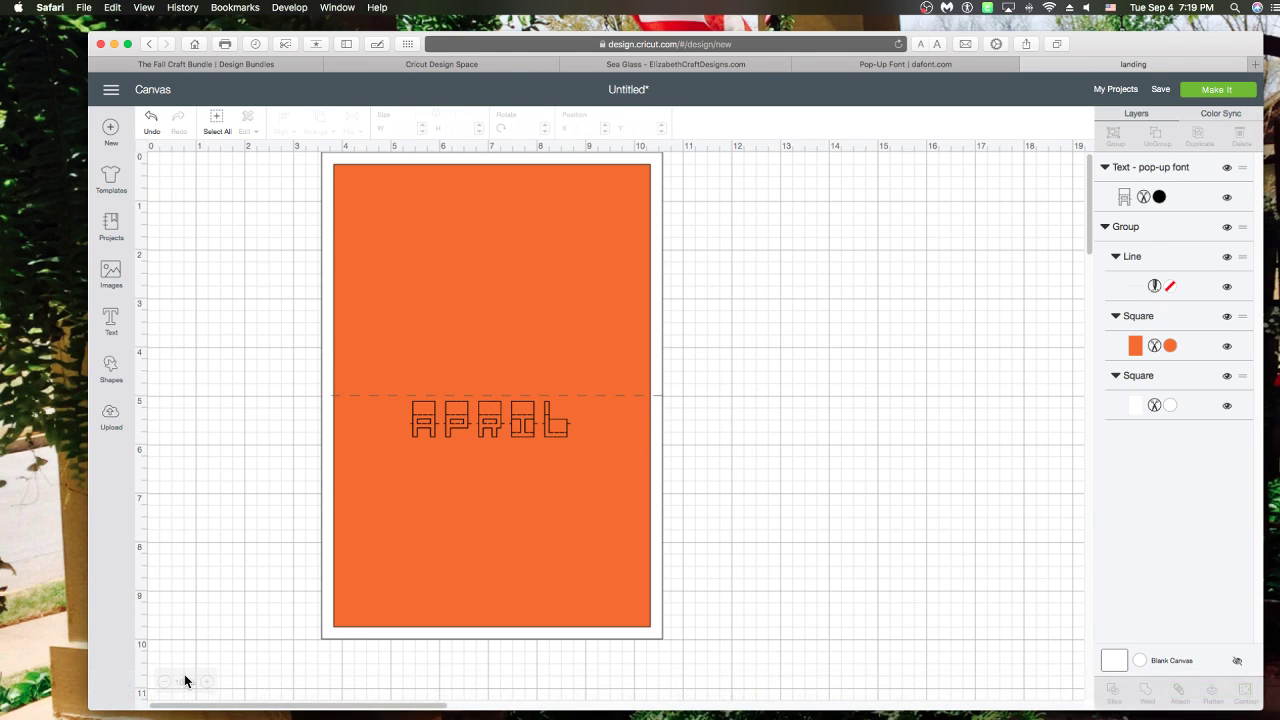
pyautogui.click(207, 683)
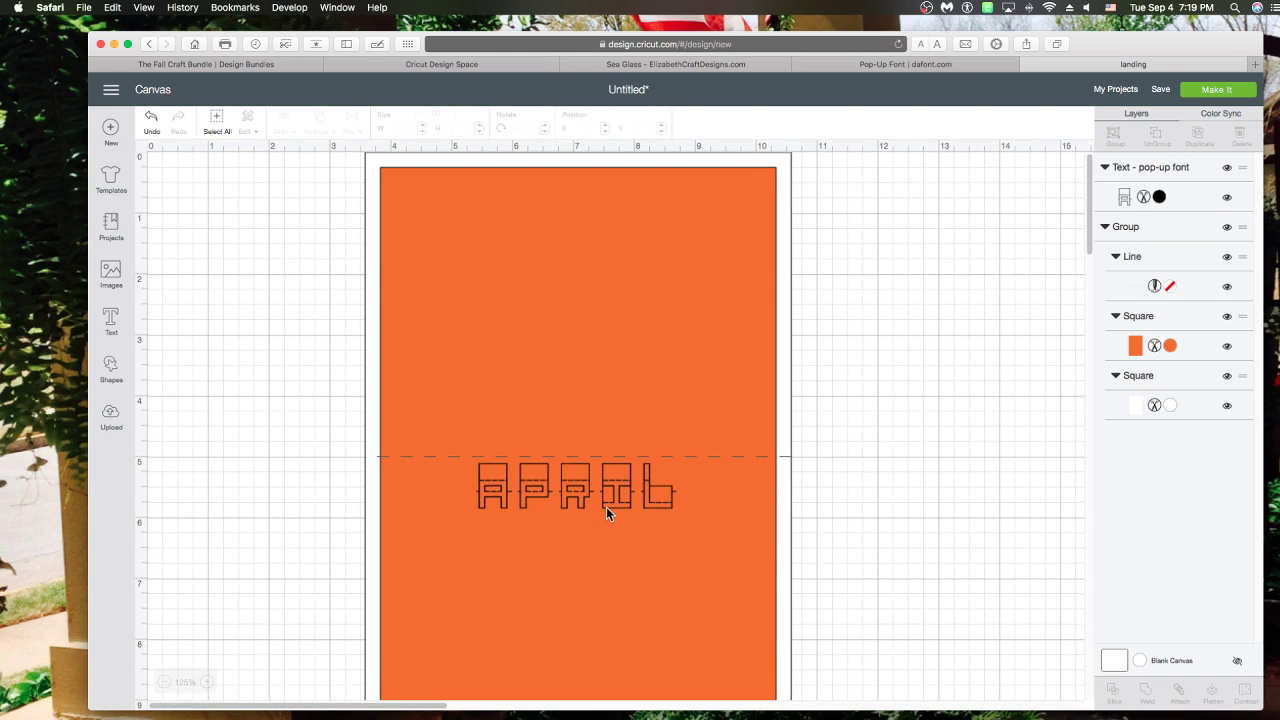
pyautogui.scroll(-1, 593, 508)
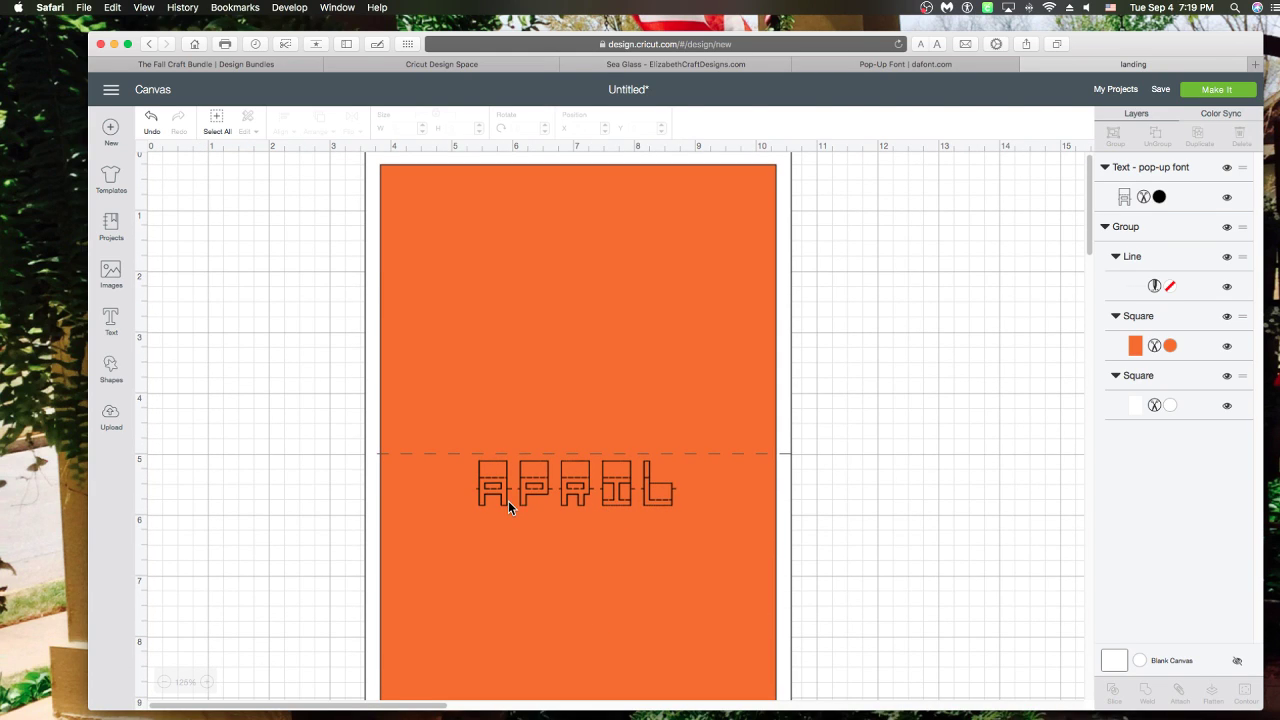
pyautogui.scroll(-2, 536, 500)
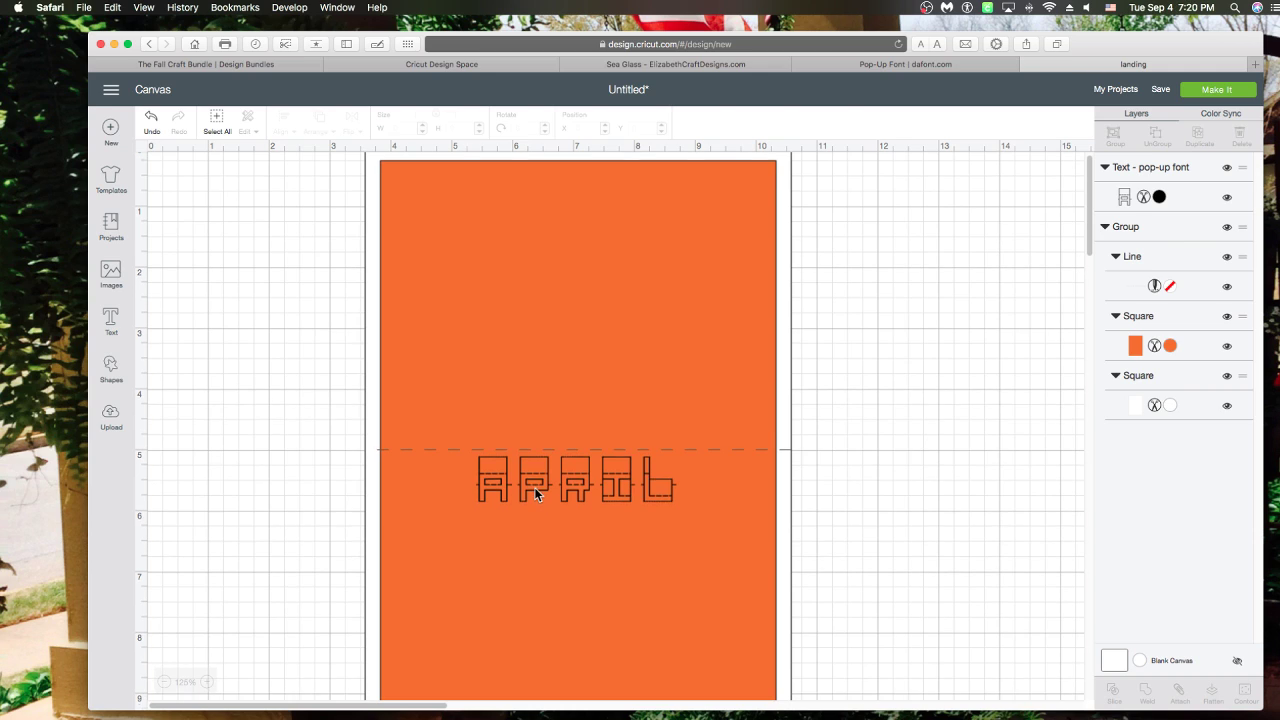
pyautogui.click(558, 478)
pyautogui.moveTo(571, 486); pyautogui.dragTo(572, 476)
pyautogui.click(943, 503)
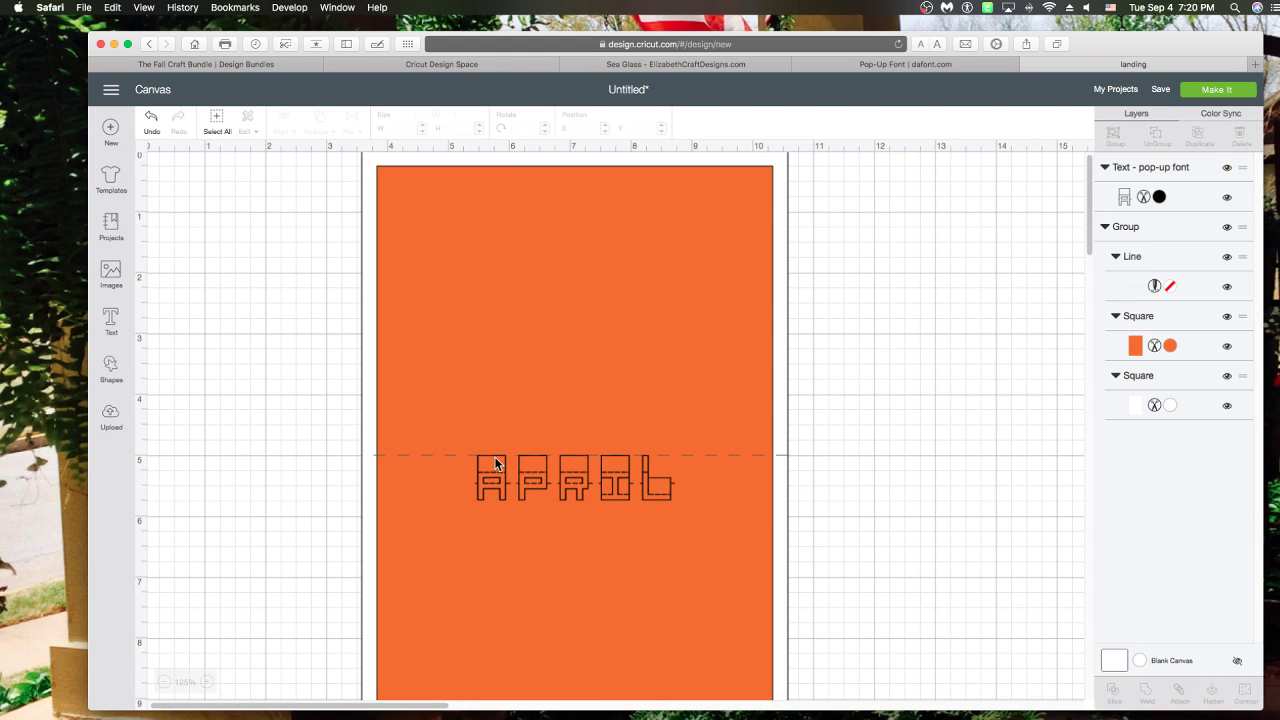
pyautogui.click(563, 472)
pyautogui.click(907, 492)
pyautogui.scroll(-1, 898, 492)
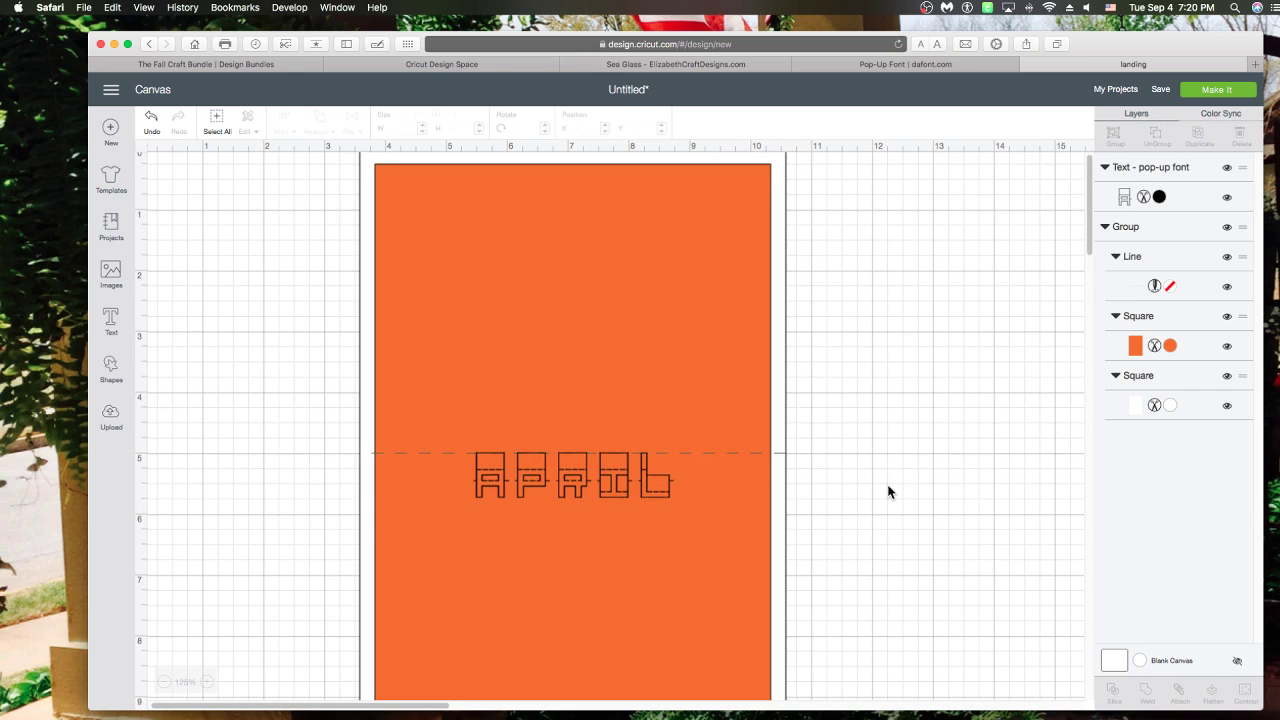
# Step: Center the APRIL text and the card group horizontally with each other
pyautogui.scroll(1, 288, 477)
pyautogui.moveTo(289, 474); pyautogui.dragTo(806, 474)
pyautogui.moveTo(280, 429); pyautogui.dragTo(800, 512)
pyautogui.click(280, 131)
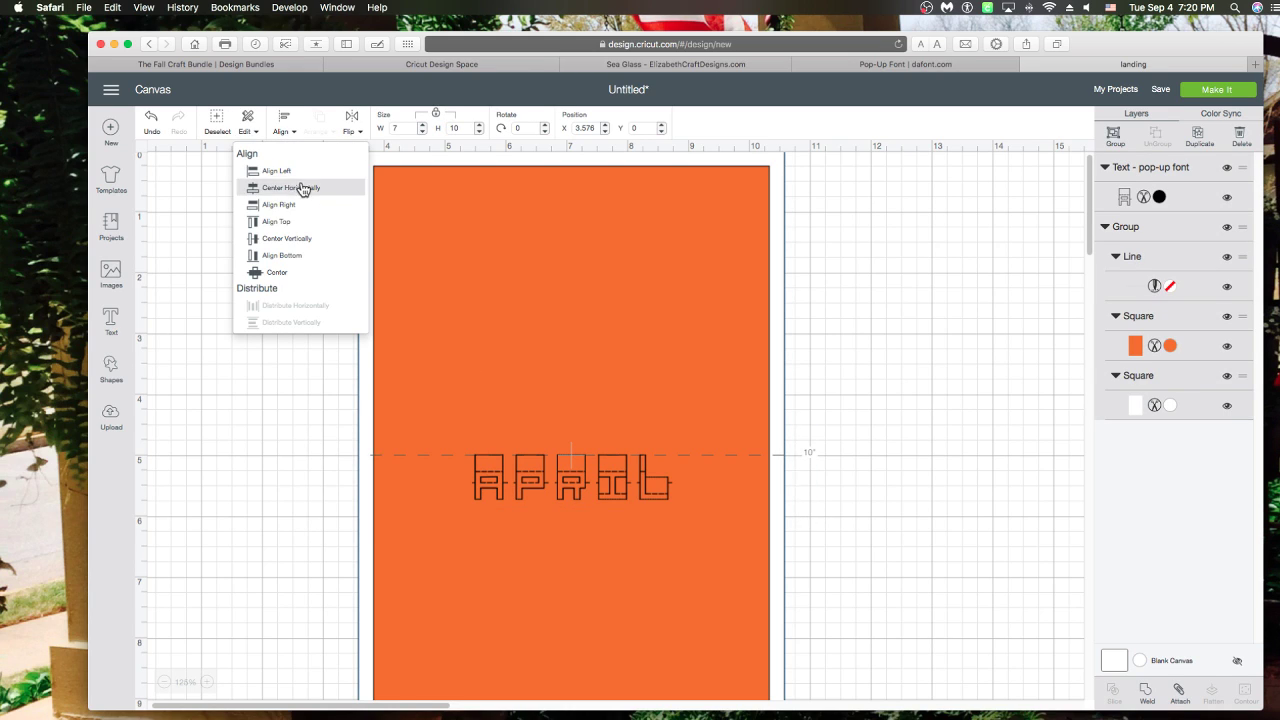
pyautogui.click(306, 190)
pyautogui.click(942, 488)
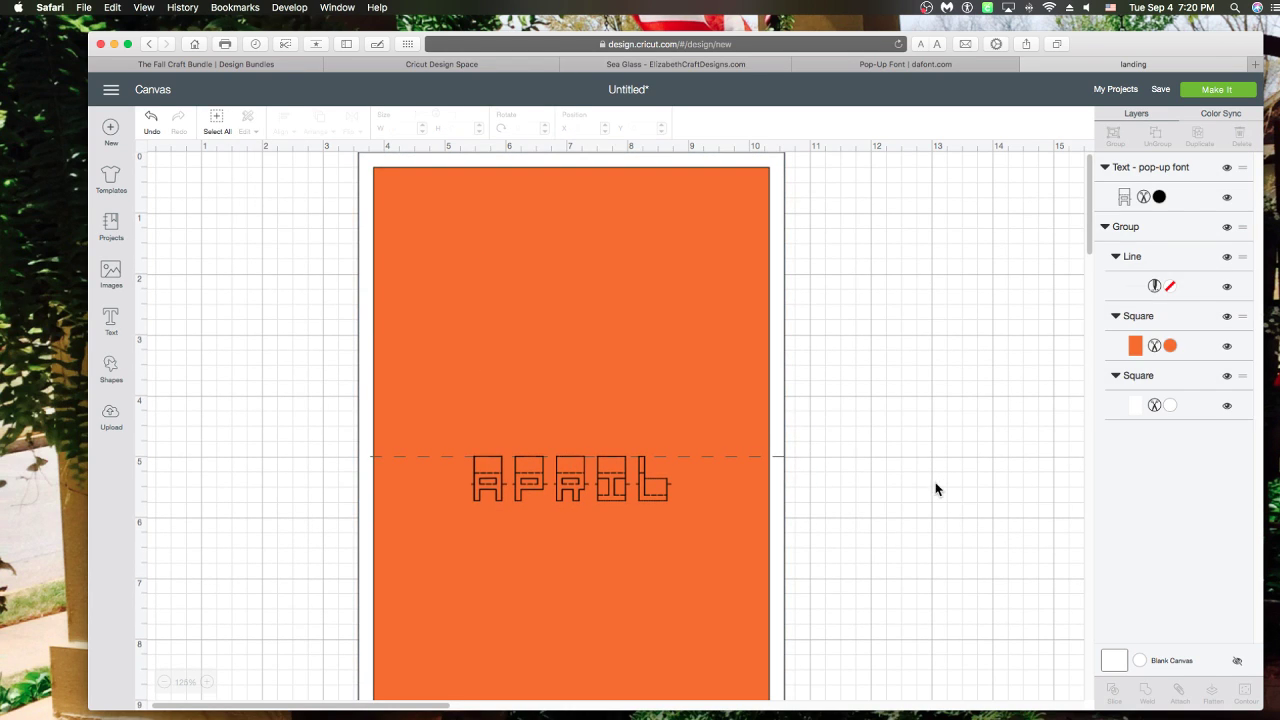
# Step: Duplicate the score line, place the copy just below the APRIL text and set its width to 6.5 inches
pyautogui.scroll(-1, 894, 514)
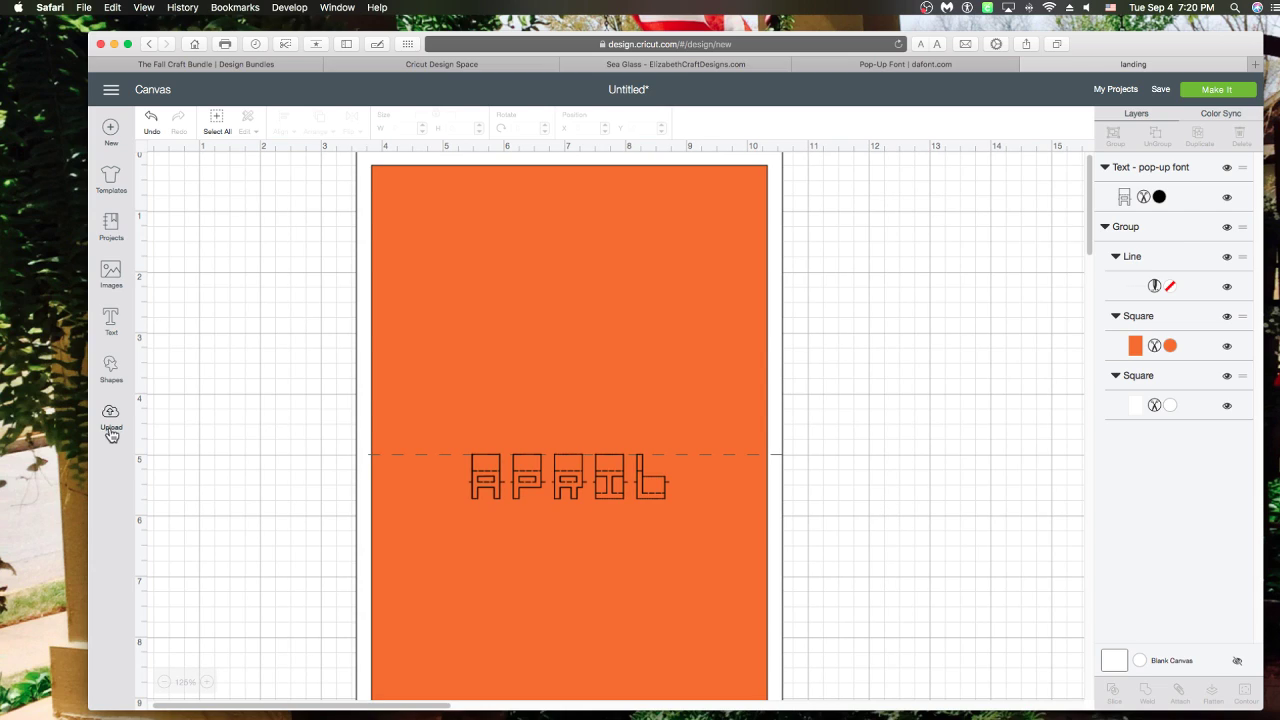
pyautogui.click(1189, 254)
pyautogui.click(1199, 136)
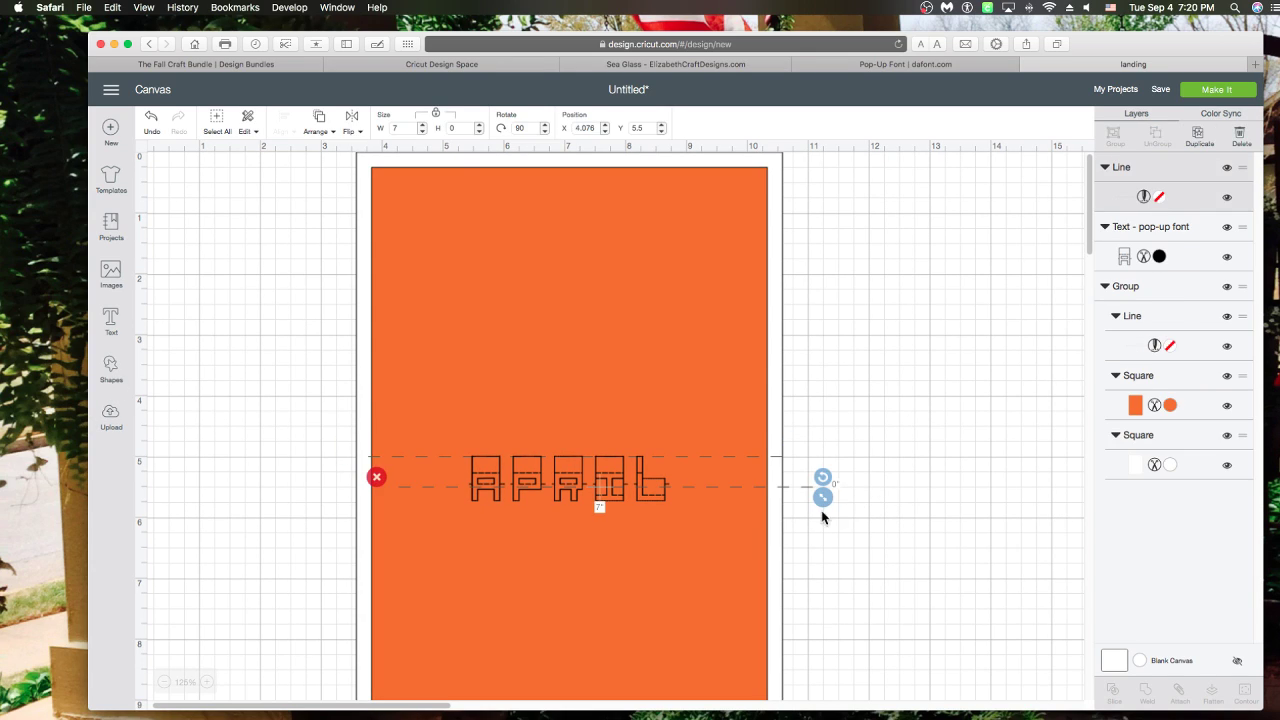
pyautogui.moveTo(788, 487); pyautogui.dragTo(756, 522)
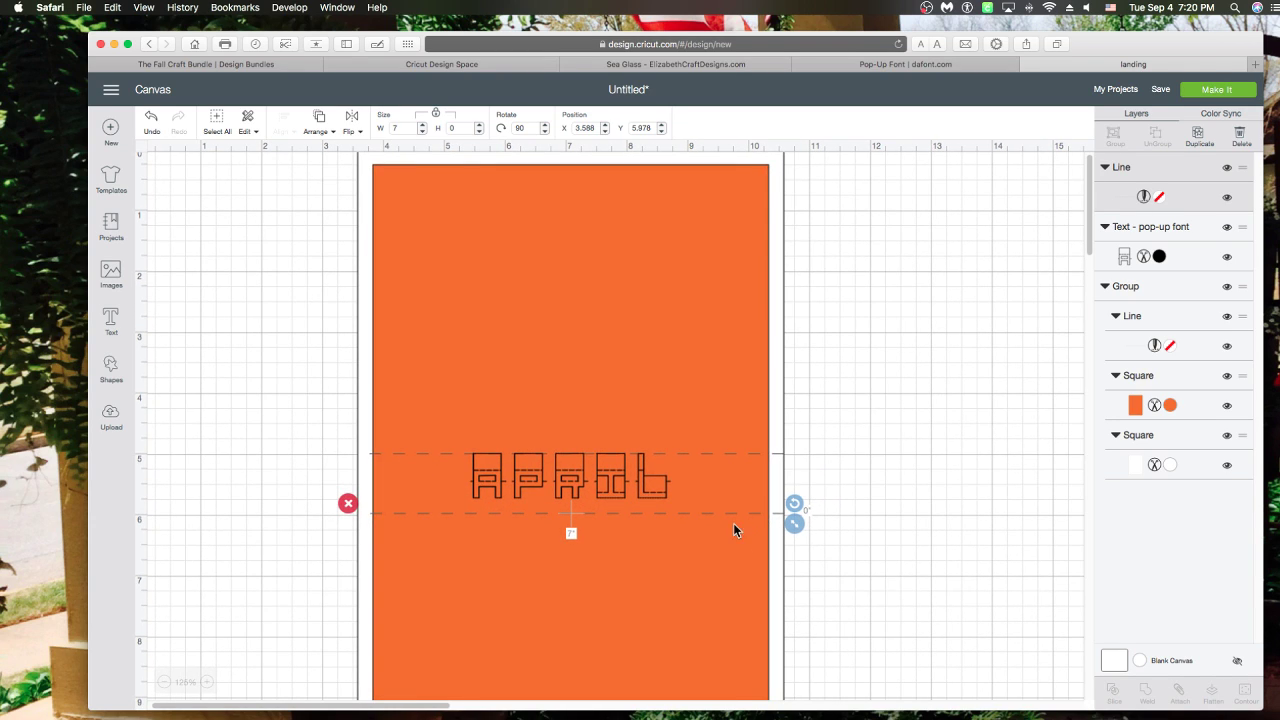
pyautogui.click(396, 128)
pyautogui.write('6.5')
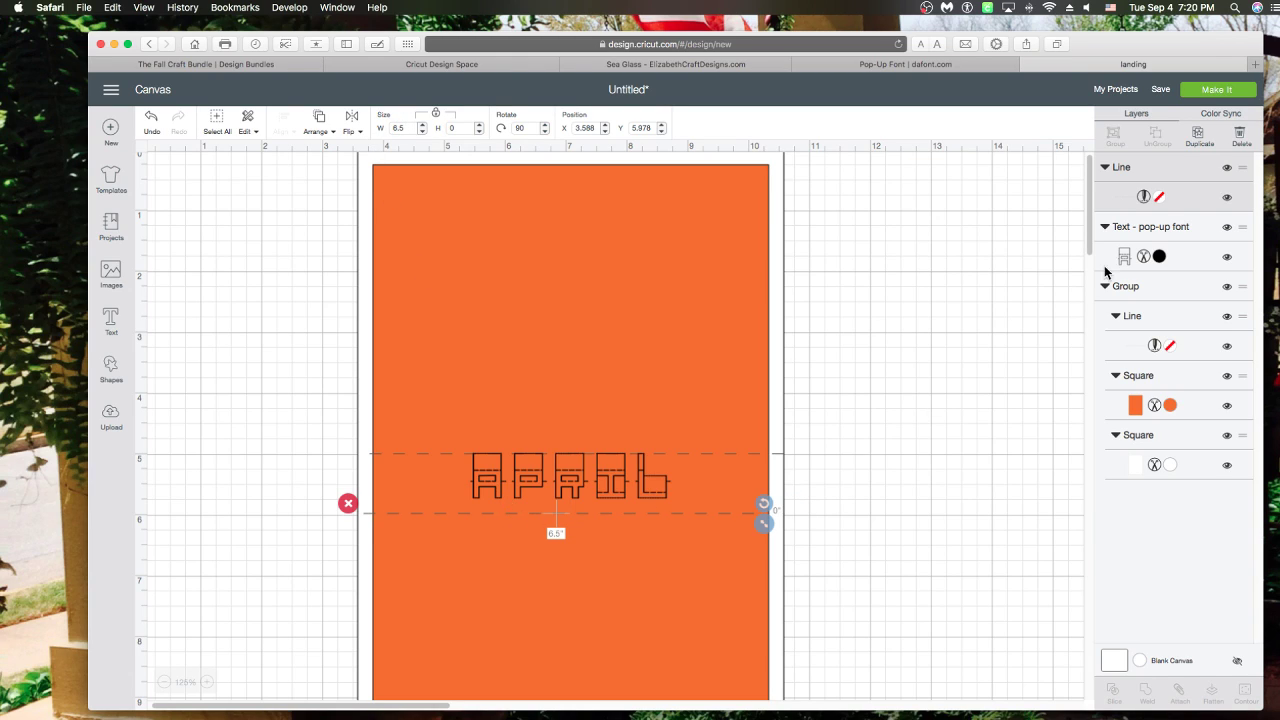
# Step: Duplicate the 6.5-inch score line and move the copy up onto the fold line at the top of the APRIL text
pyautogui.click(1199, 135)
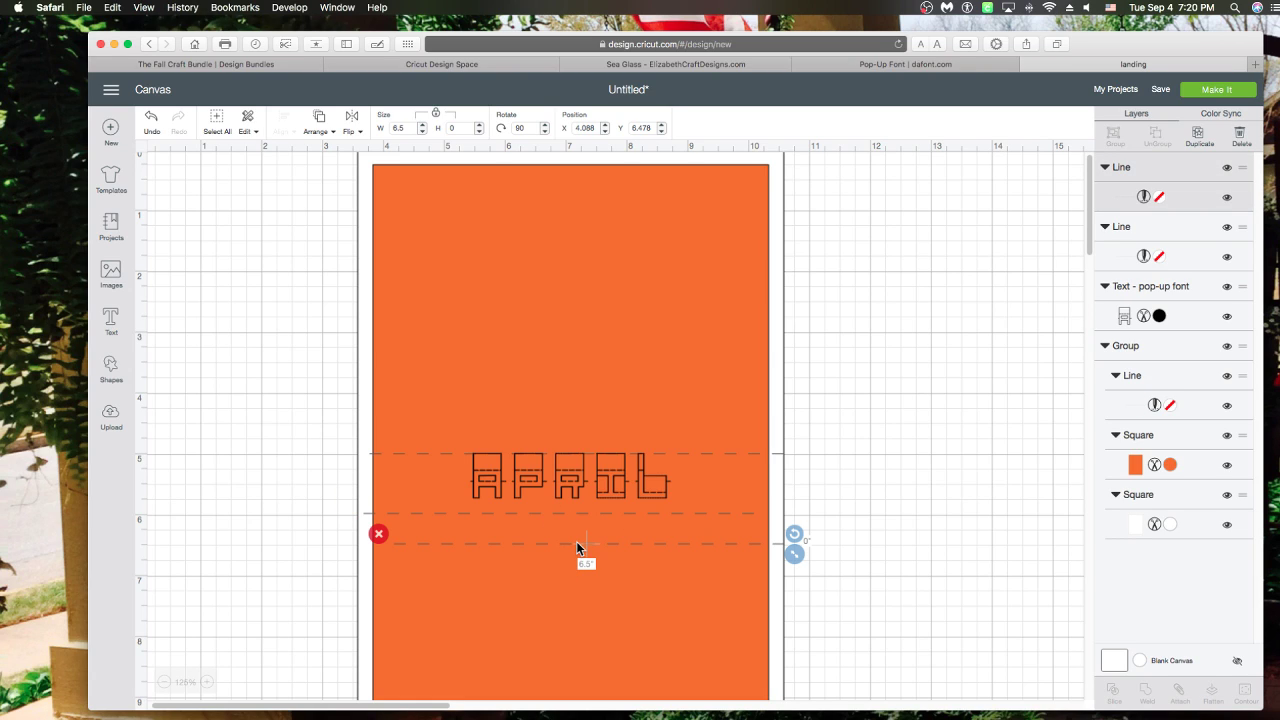
pyautogui.moveTo(575, 544); pyautogui.dragTo(553, 470)
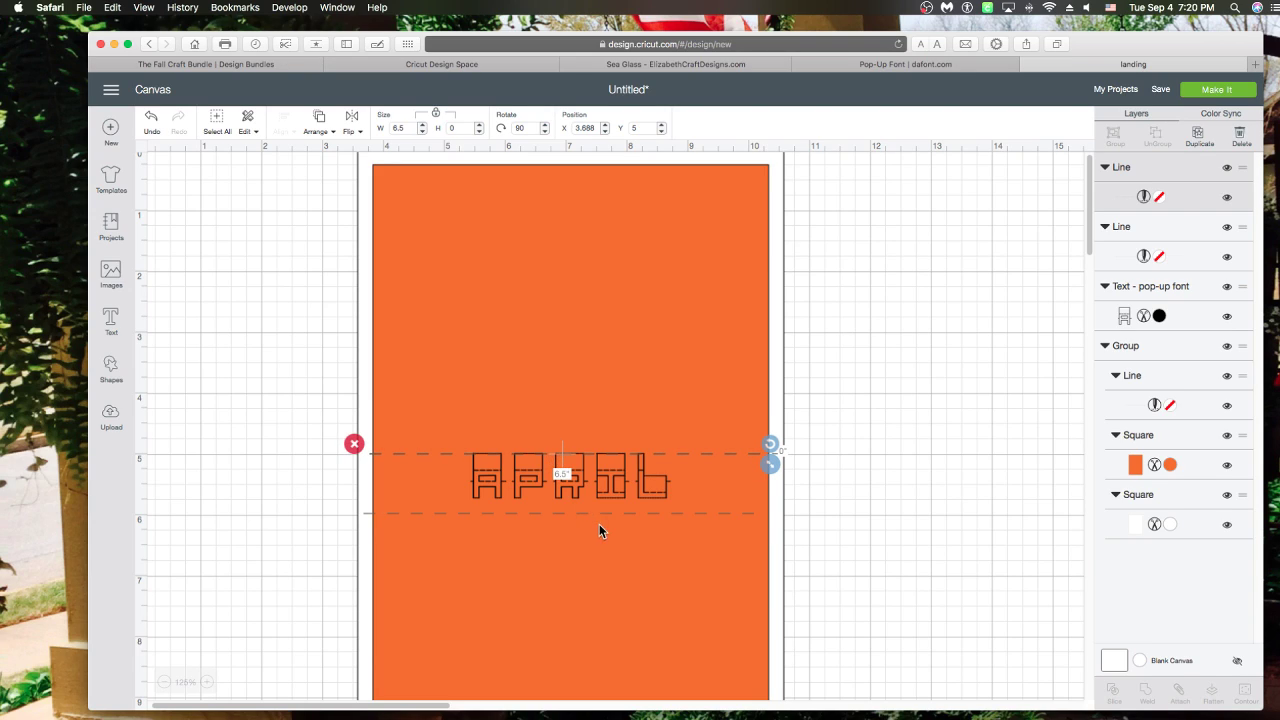
# Step: Move the lower score line up to the base of the APRIL letters and center the text and both 6.5-inch lines horizontally
pyautogui.moveTo(603, 516); pyautogui.dragTo(603, 498)
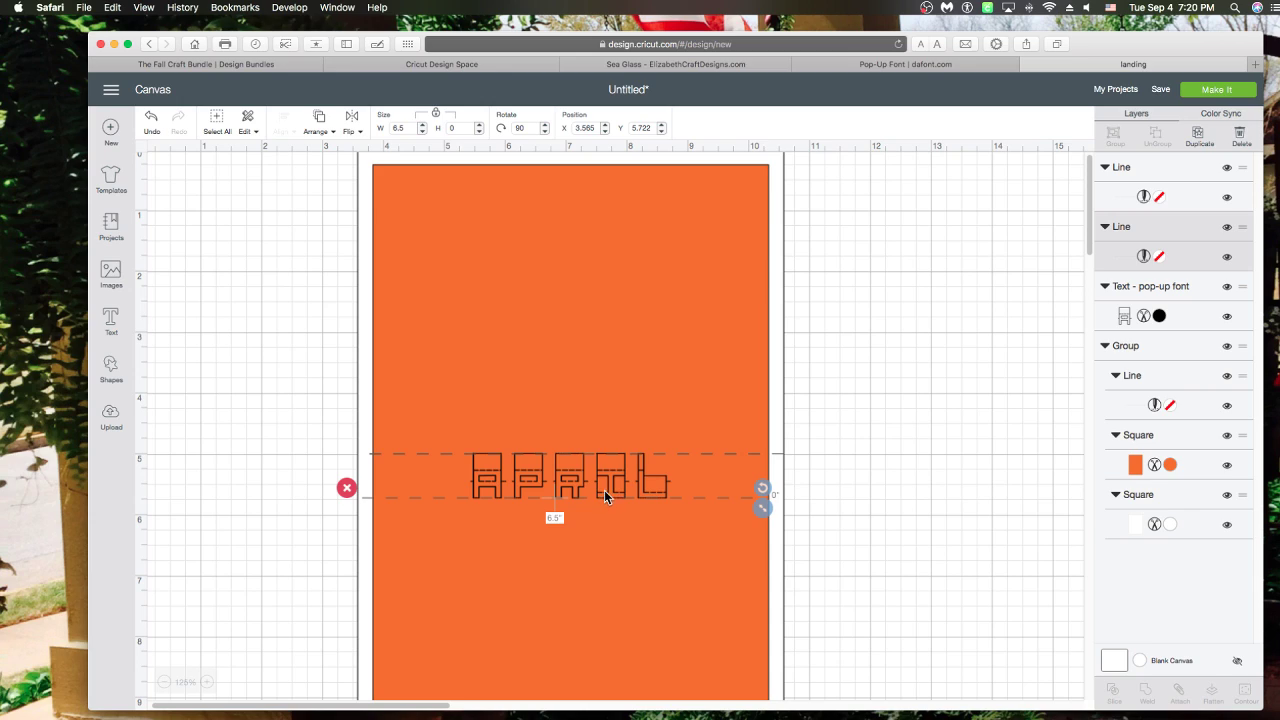
pyautogui.keyDown('shift'); pyautogui.click(605, 481); pyautogui.keyUp('shift')
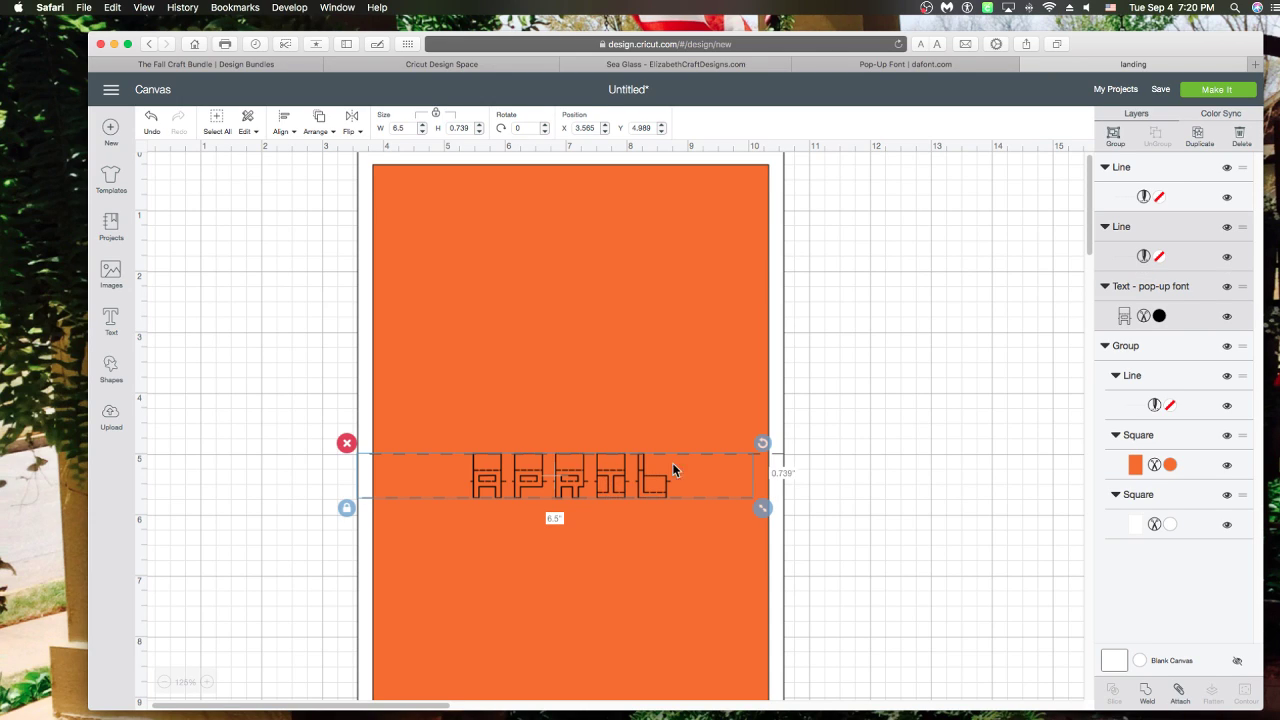
pyautogui.keyDown('shift'); pyautogui.click(757, 460); pyautogui.keyUp('shift')
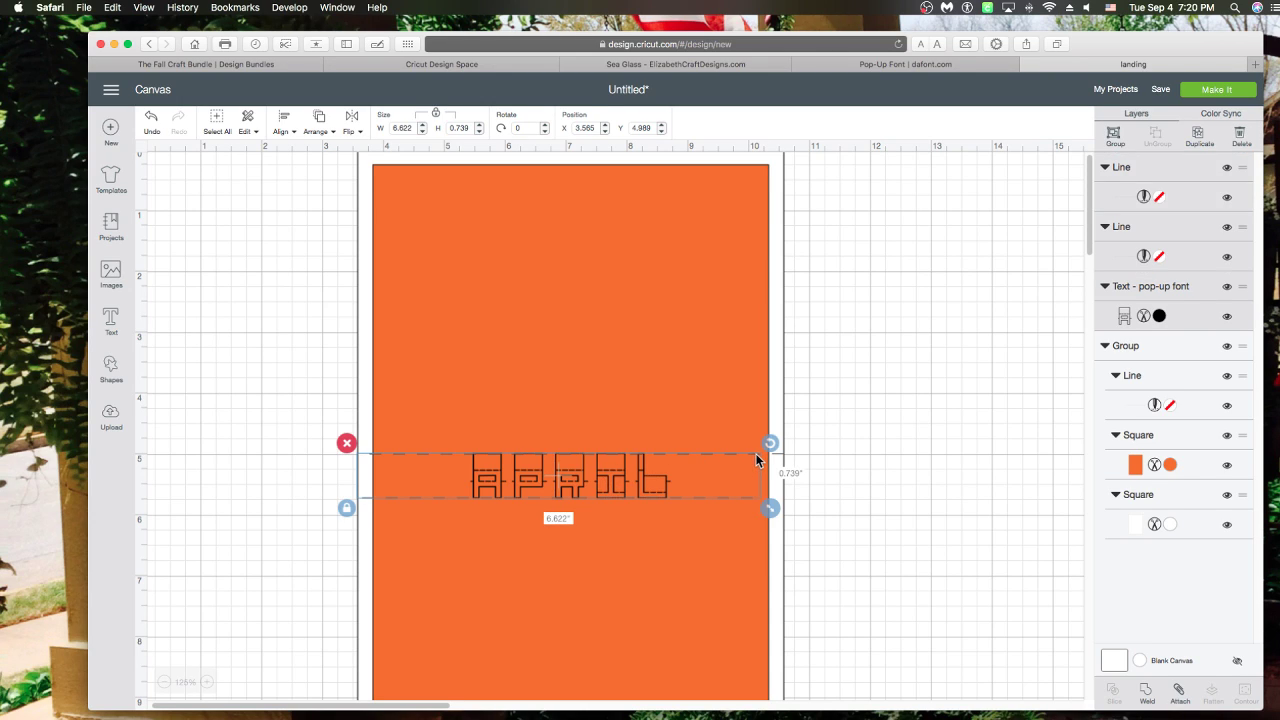
pyautogui.click(282, 135)
pyautogui.click(286, 190)
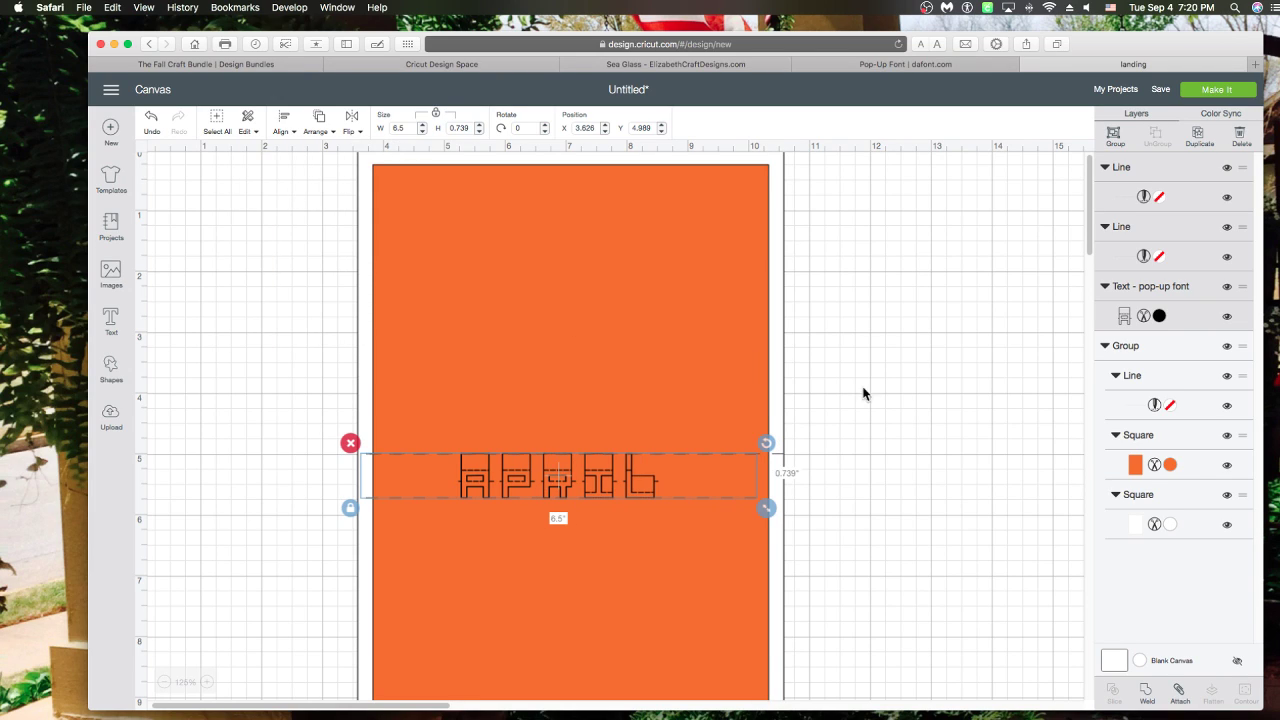
# Step: Group the APRIL text with its two score lines, move the group below the fold line and attach it
pyautogui.click(1114, 135)
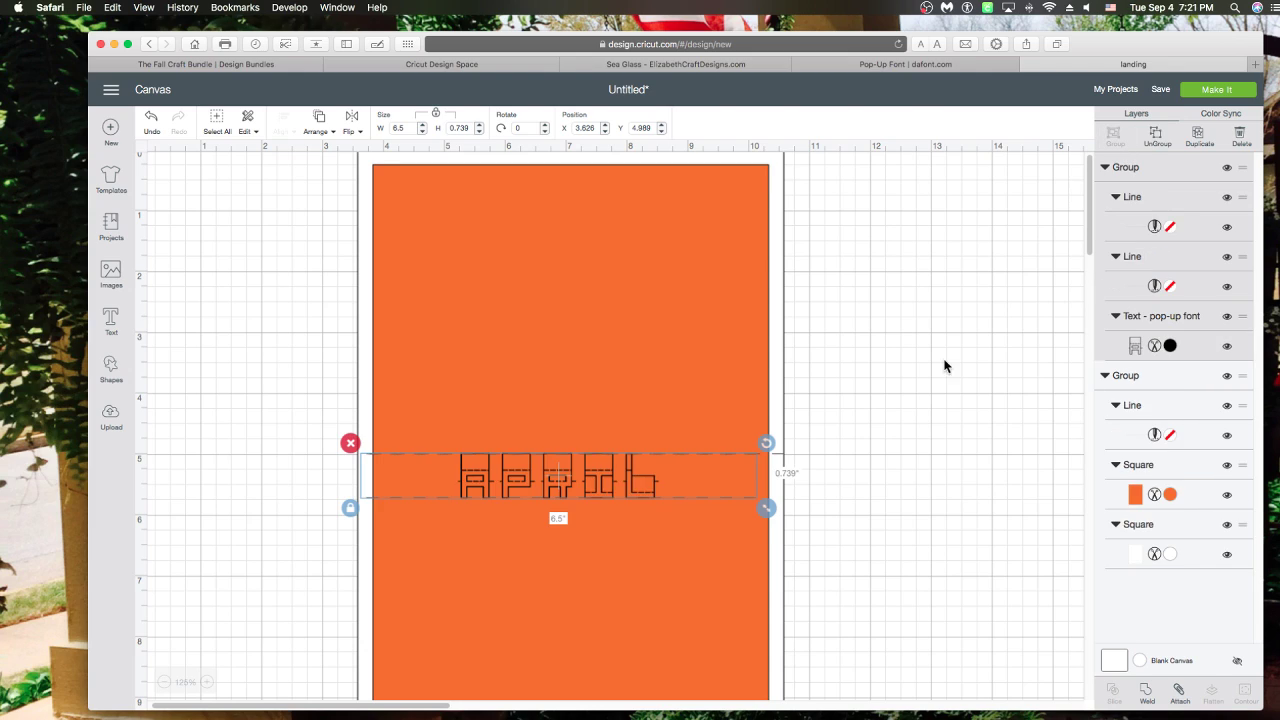
pyautogui.moveTo(598, 487); pyautogui.dragTo(608, 510)
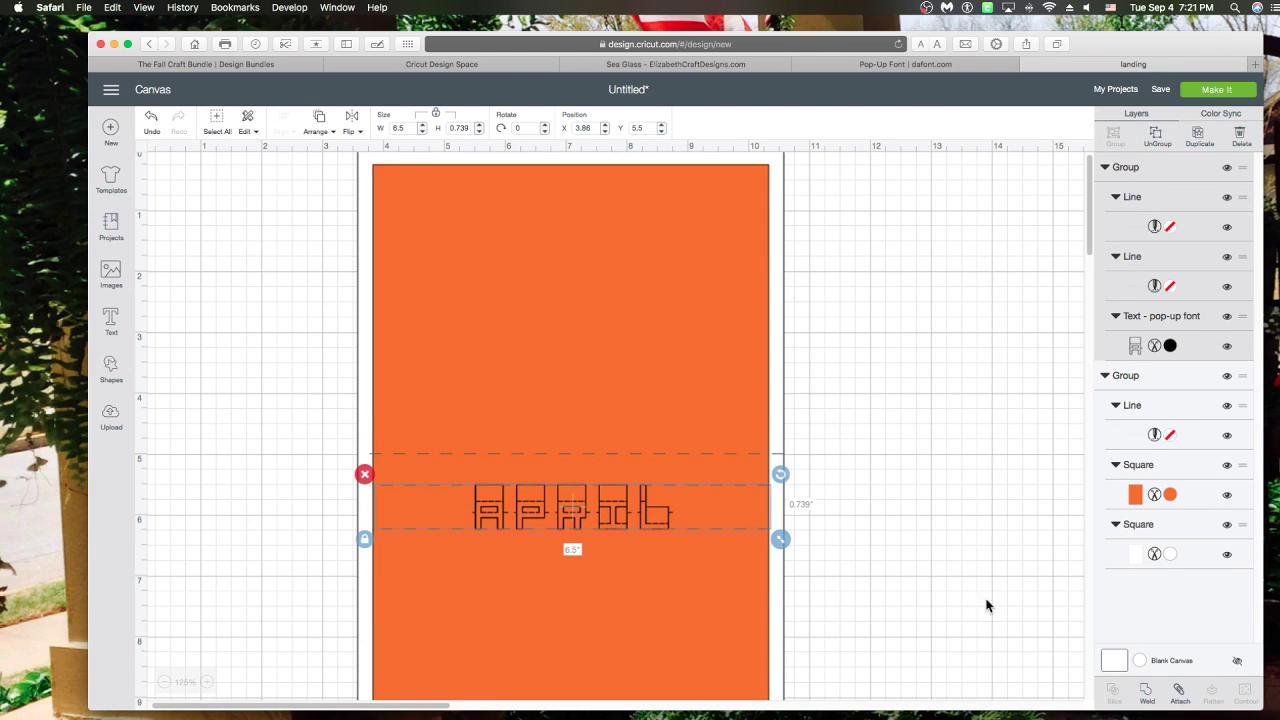
pyautogui.click(1179, 692)
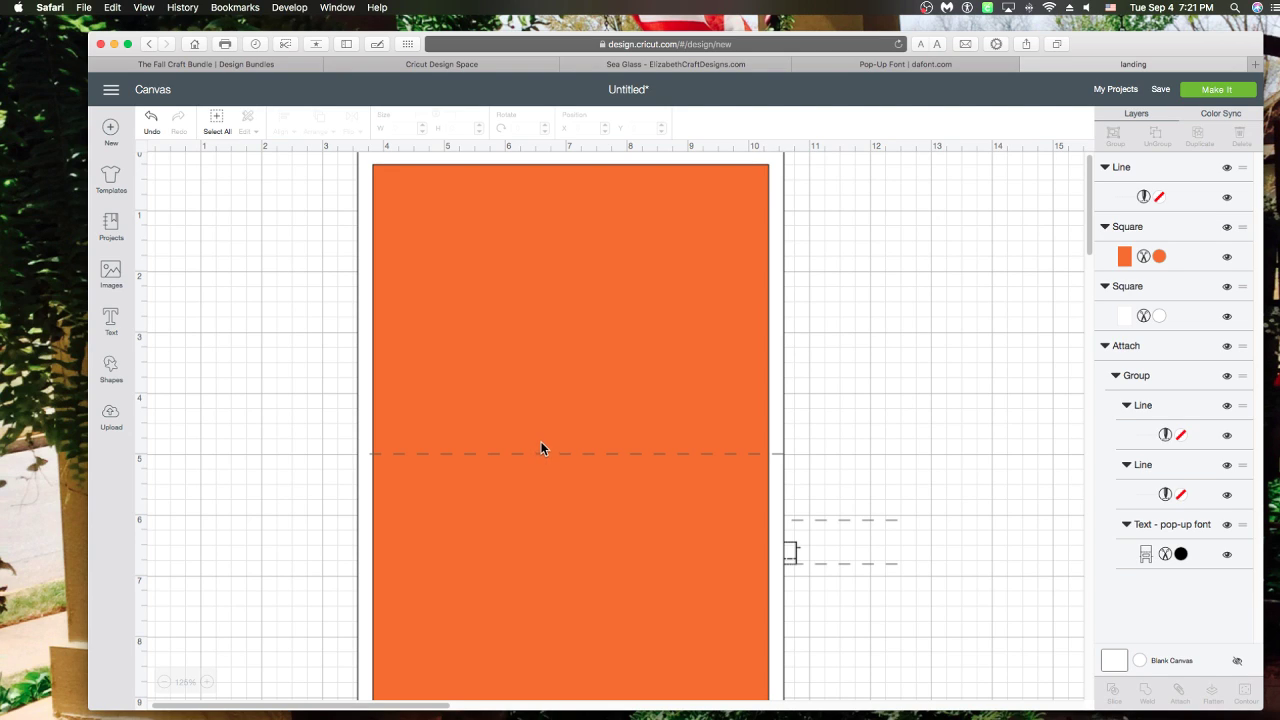
# Step: Place the attached APRIL piece with its upper score line on the card's fold line and bring it to the front
pyautogui.moveTo(840, 535); pyautogui.dragTo(706, 464)
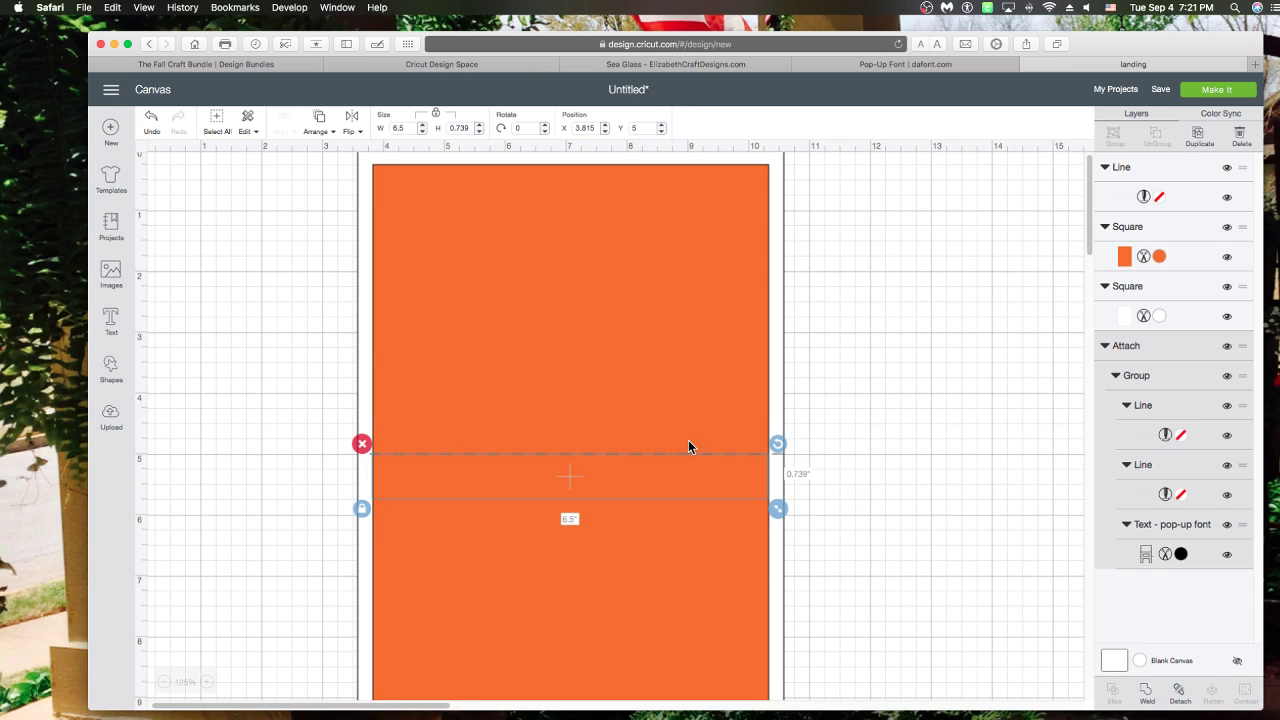
pyautogui.click(321, 131)
pyautogui.click(329, 206)
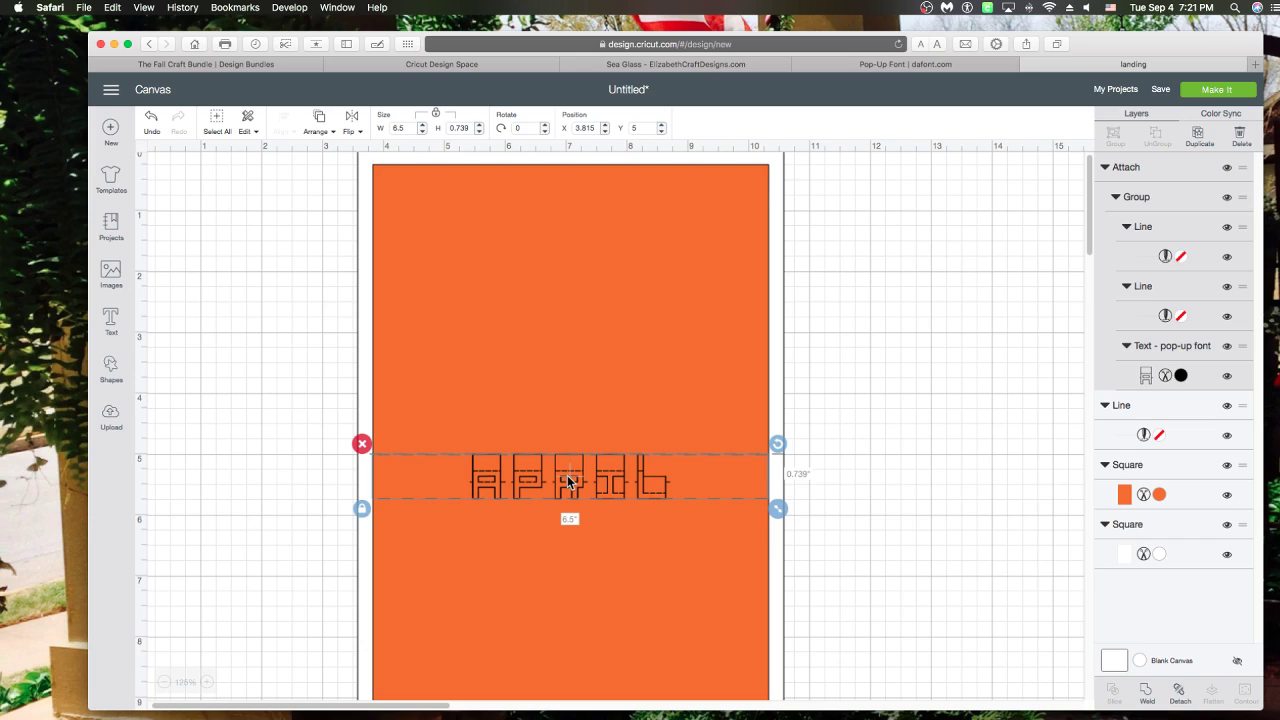
# Step: Center the APRIL piece horizontally on the orange square and attach the two
pyautogui.click(572, 316)
pyautogui.click(281, 134)
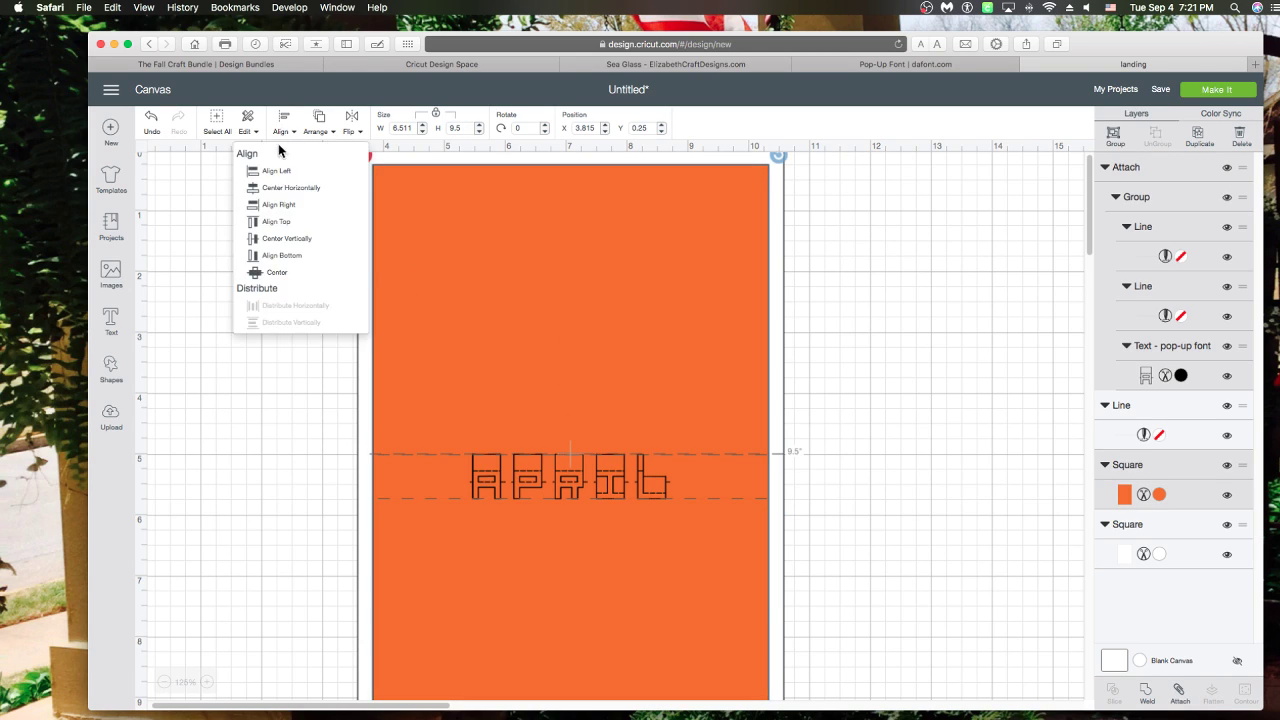
pyautogui.click(303, 191)
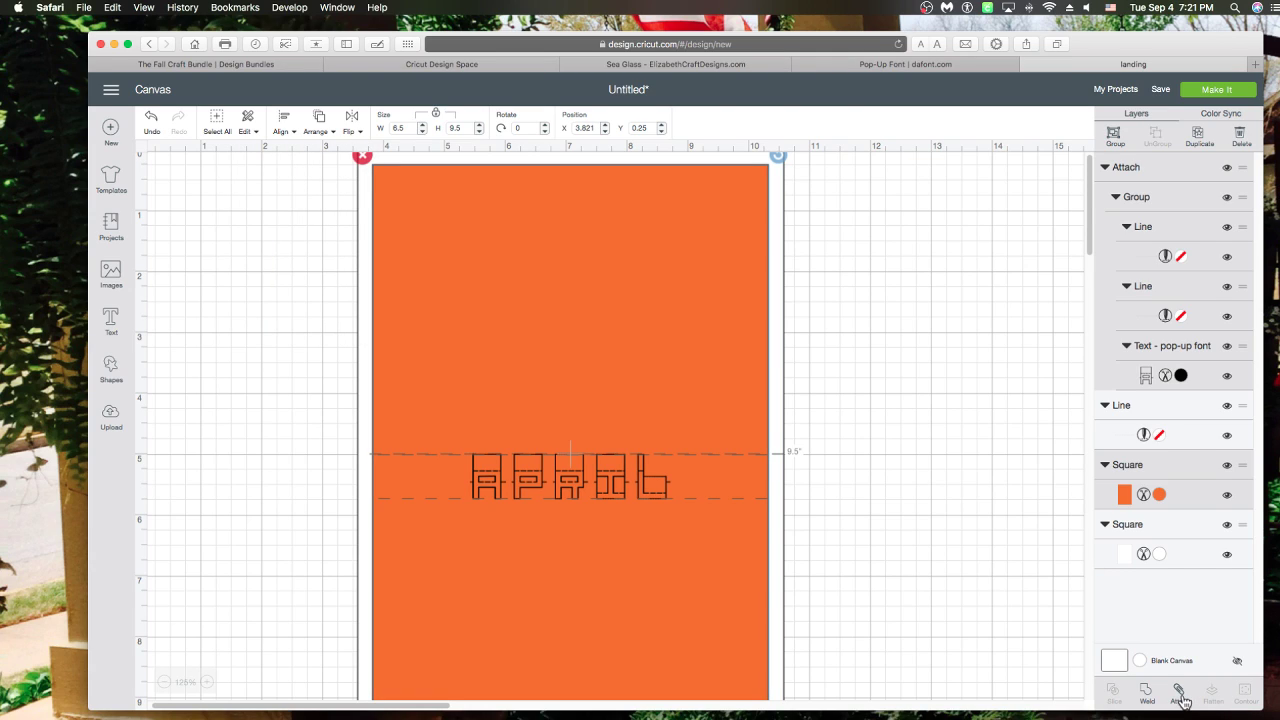
pyautogui.click(1179, 692)
# Step: Move the orange layer off to the side, then align the 7-inch score line with the white square and attach them
pyautogui.moveTo(658, 640); pyautogui.dragTo(902, 627)
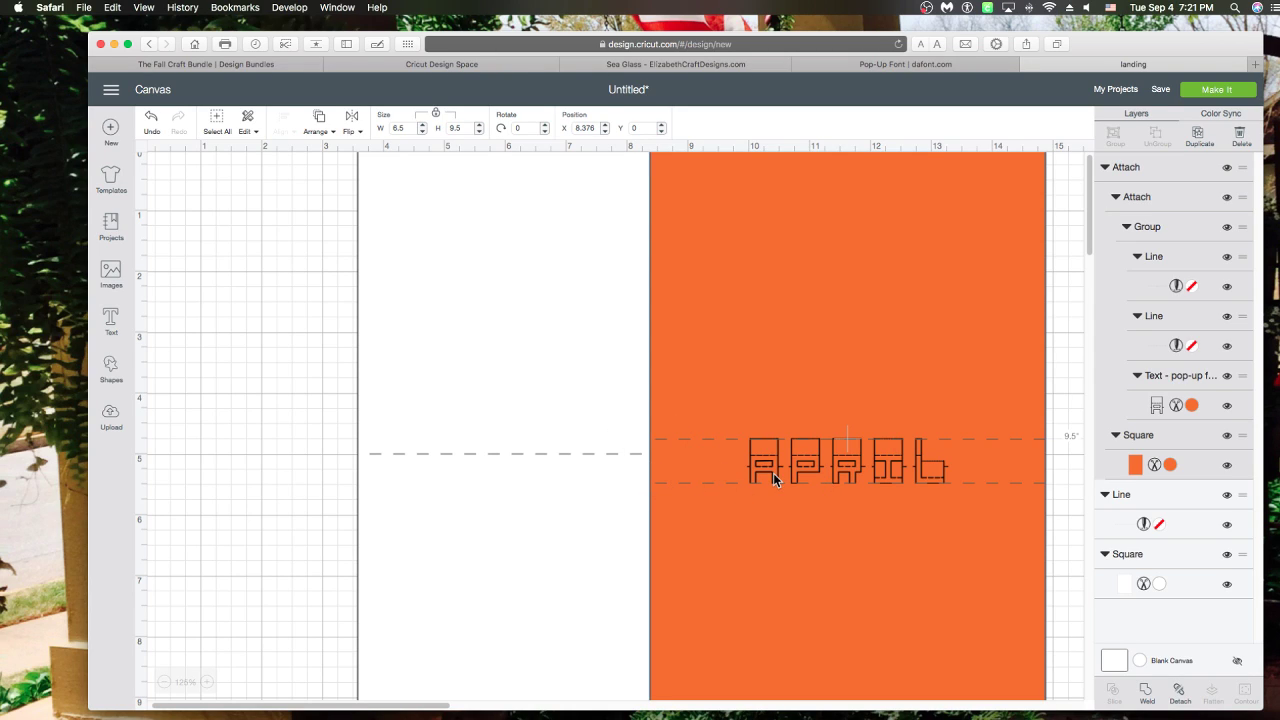
pyautogui.click(522, 455)
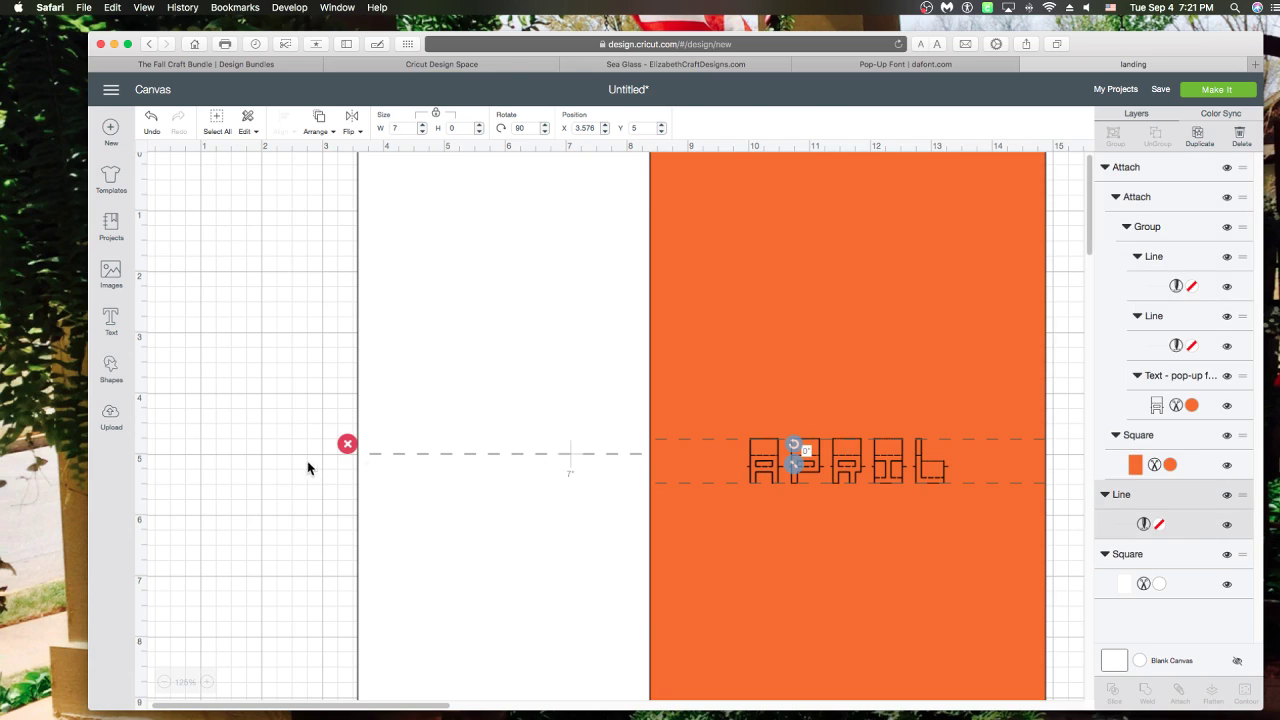
pyautogui.click(313, 467)
pyautogui.moveTo(286, 468); pyautogui.dragTo(482, 440)
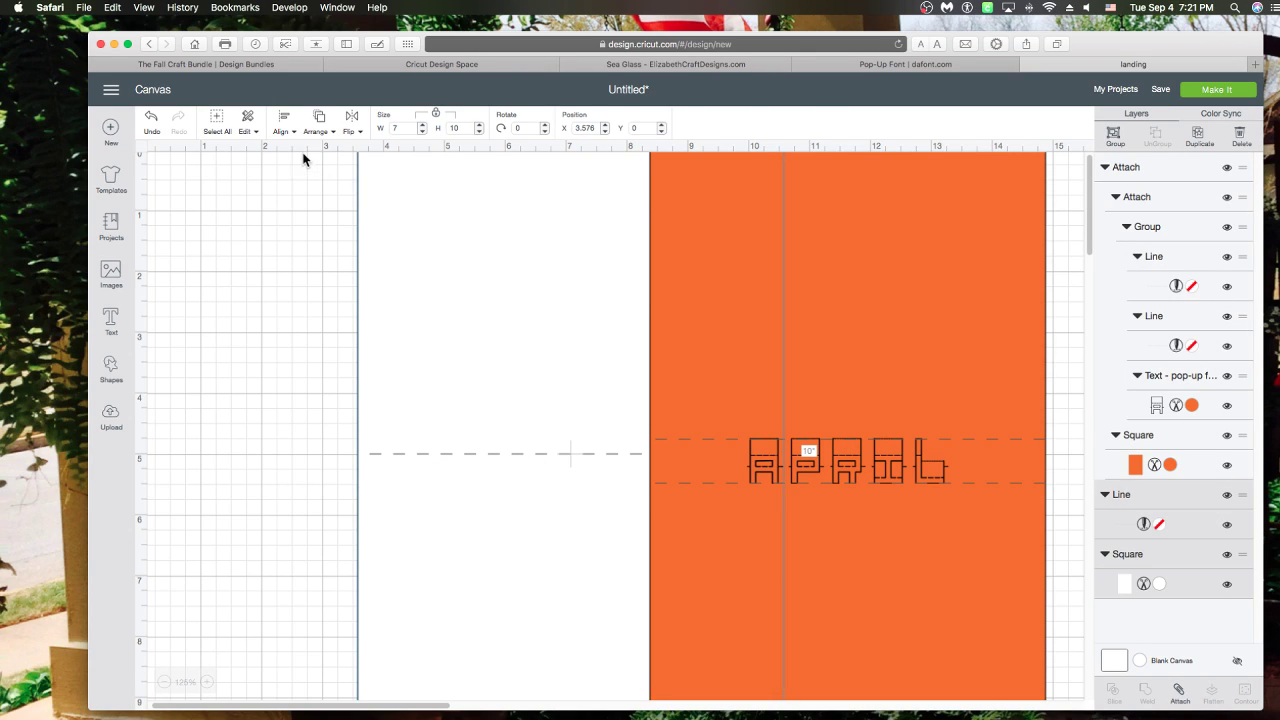
pyautogui.click(283, 127)
pyautogui.click(291, 257)
pyautogui.click(1180, 692)
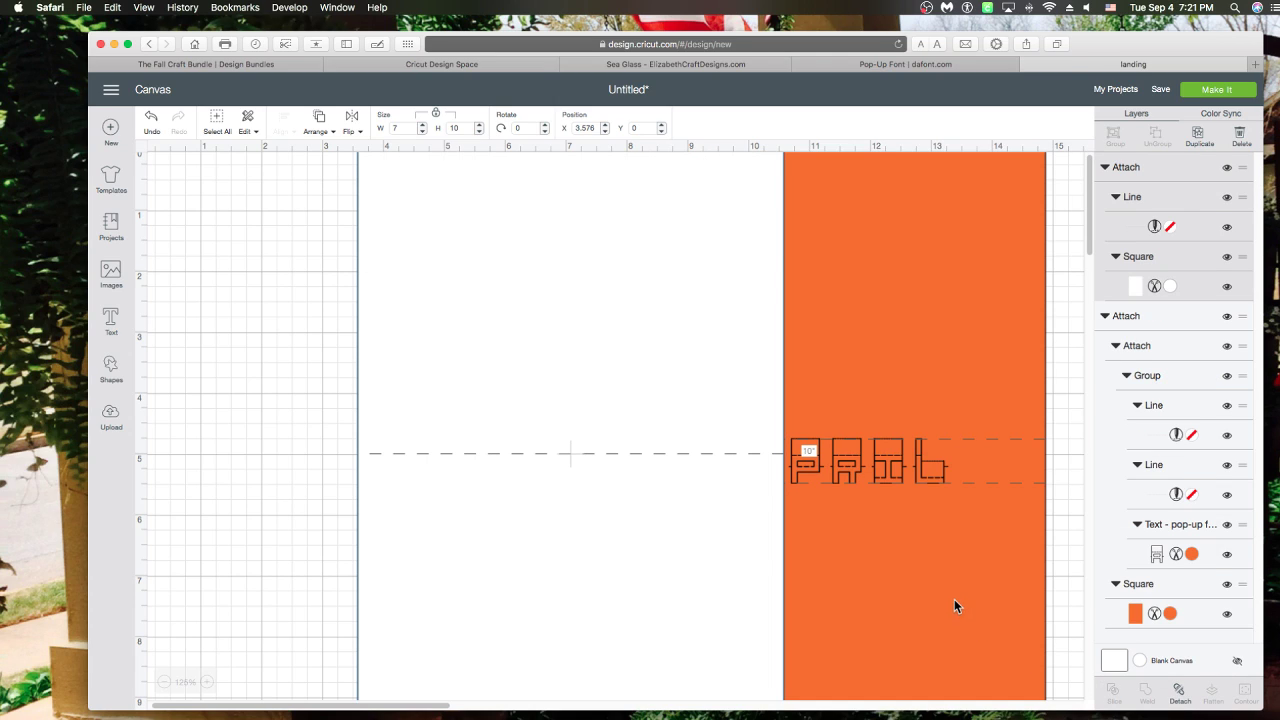
# Step: Move the orange APRIL layer back over the white card, bring it to the front and line it up with the fold line
pyautogui.moveTo(950, 608); pyautogui.dragTo(664, 609)
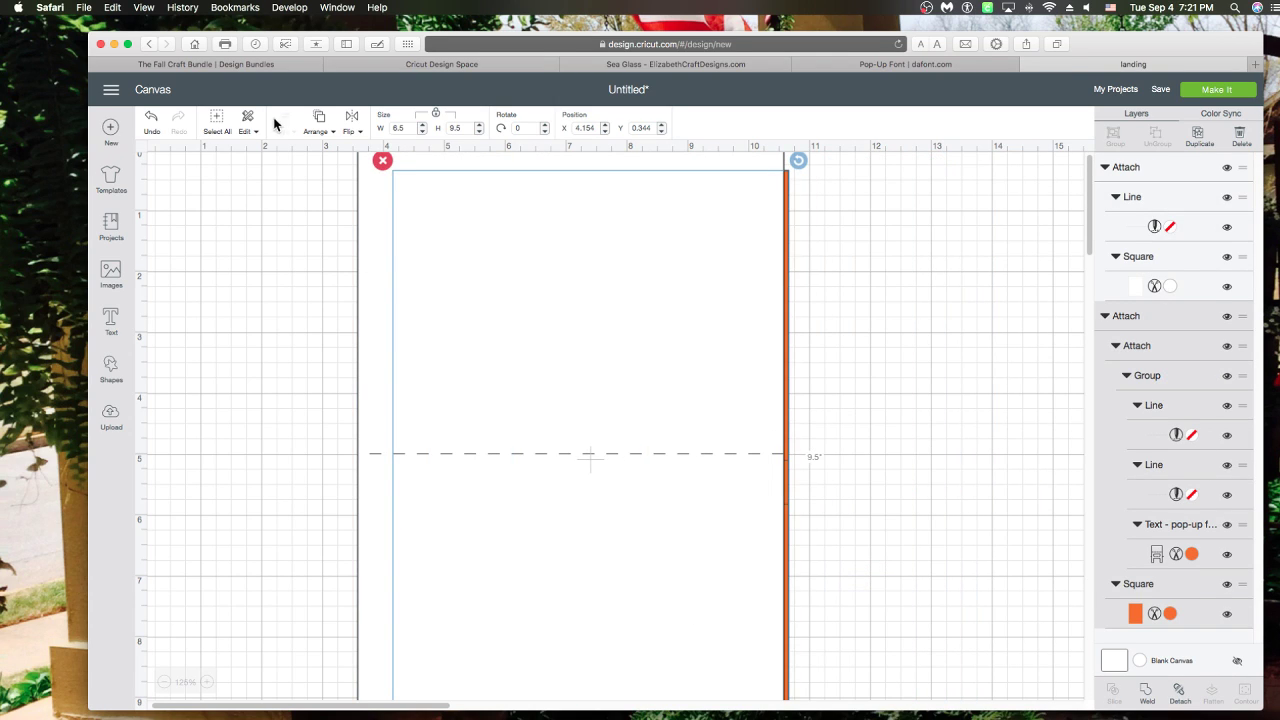
pyautogui.click(318, 131)
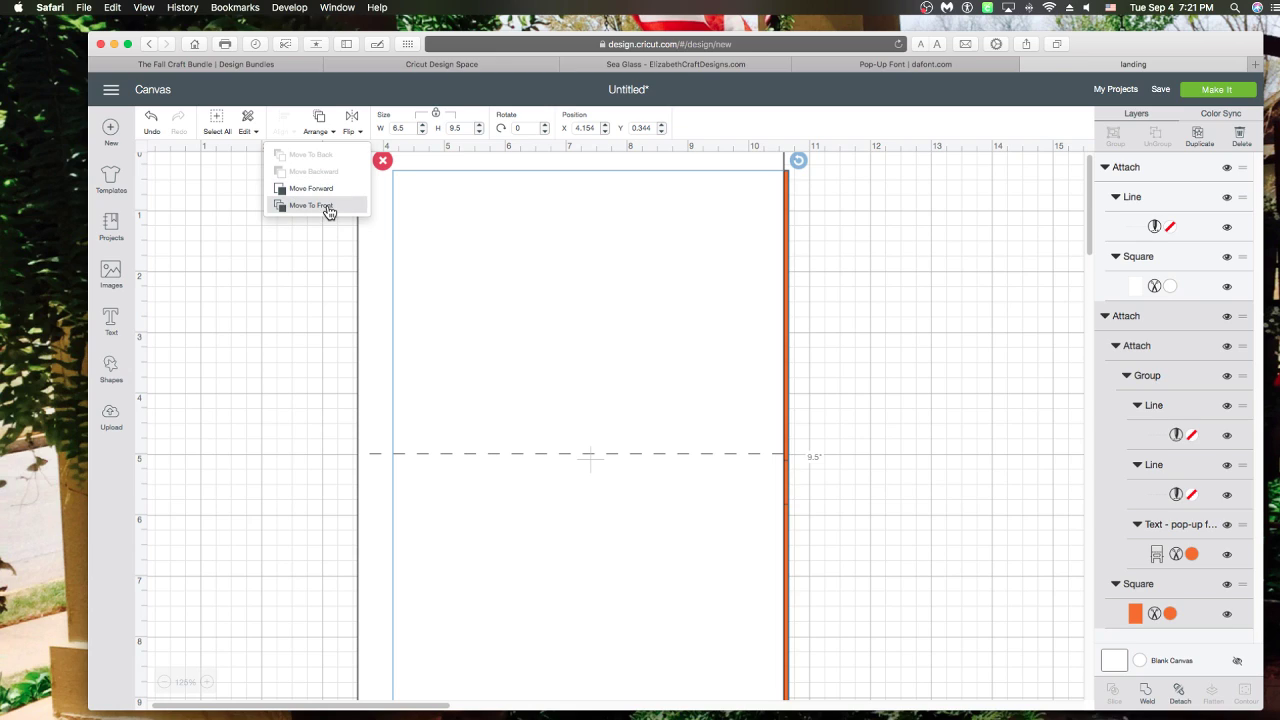
pyautogui.click(329, 209)
pyautogui.moveTo(653, 458); pyautogui.dragTo(640, 461)
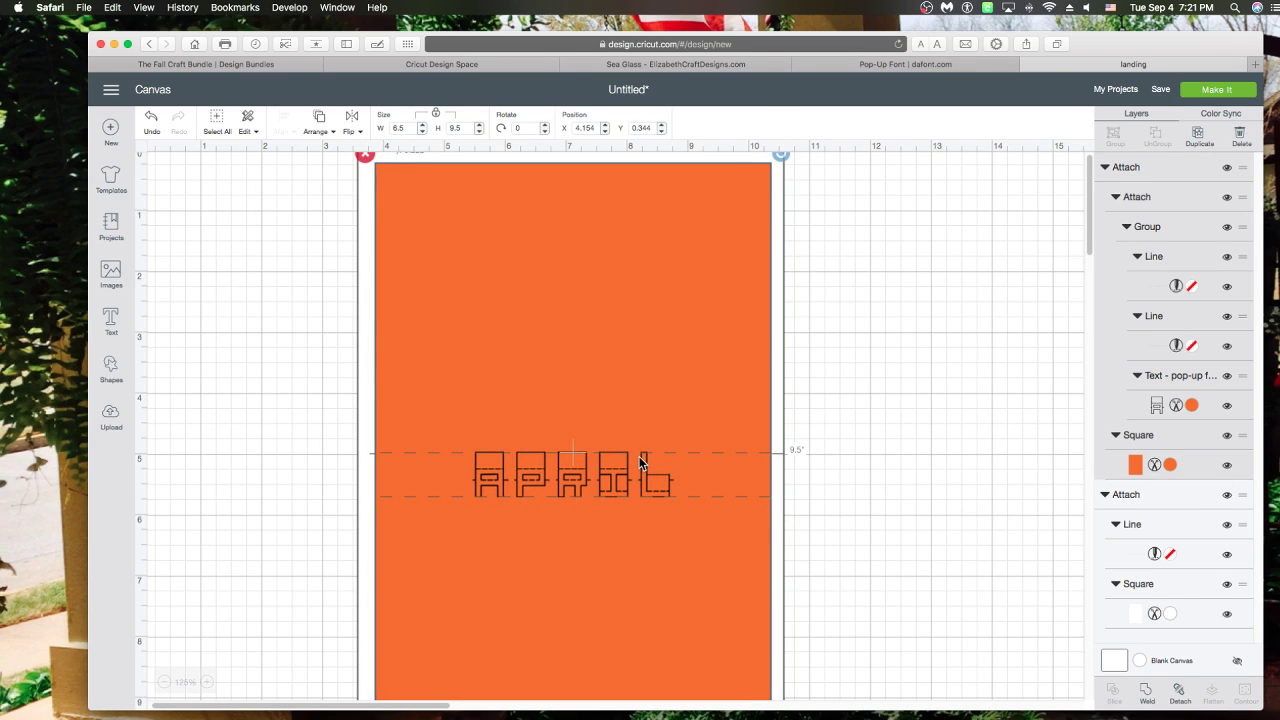